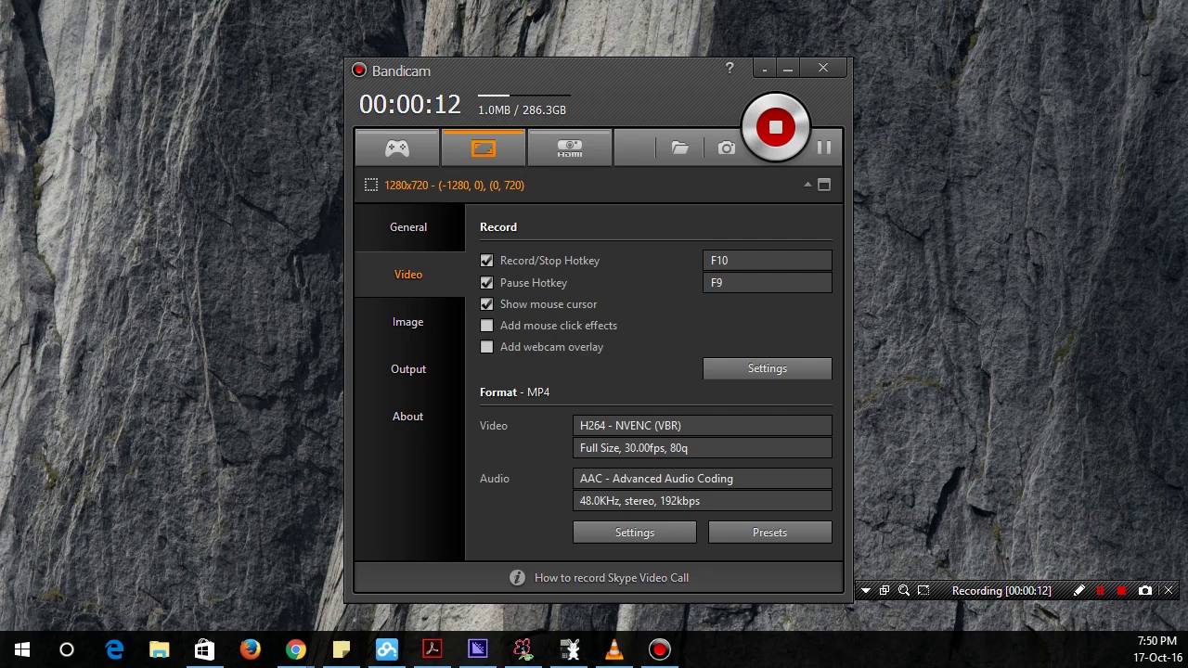
# Step: Drag the VLC window playing binomial lesson 3.mp4 onto the main screen while Bandicam records
pyautogui.moveTo(1187, 186); pyautogui.dragTo(606, 26)
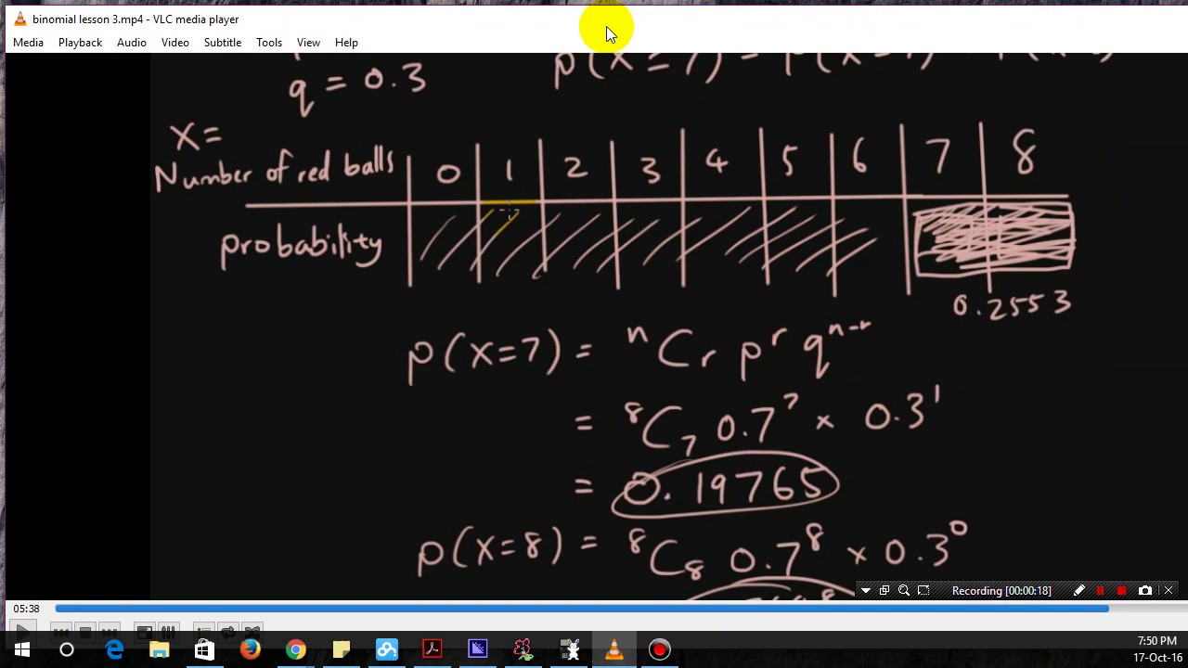
# Step: Maximize VLC, play binomial lesson 3.mp4 from 05:38 to 05:45, then restore the window
pyautogui.moveTo(949, 594); pyautogui.dragTo(905, 484)
pyautogui.doubleClick(797, 23)
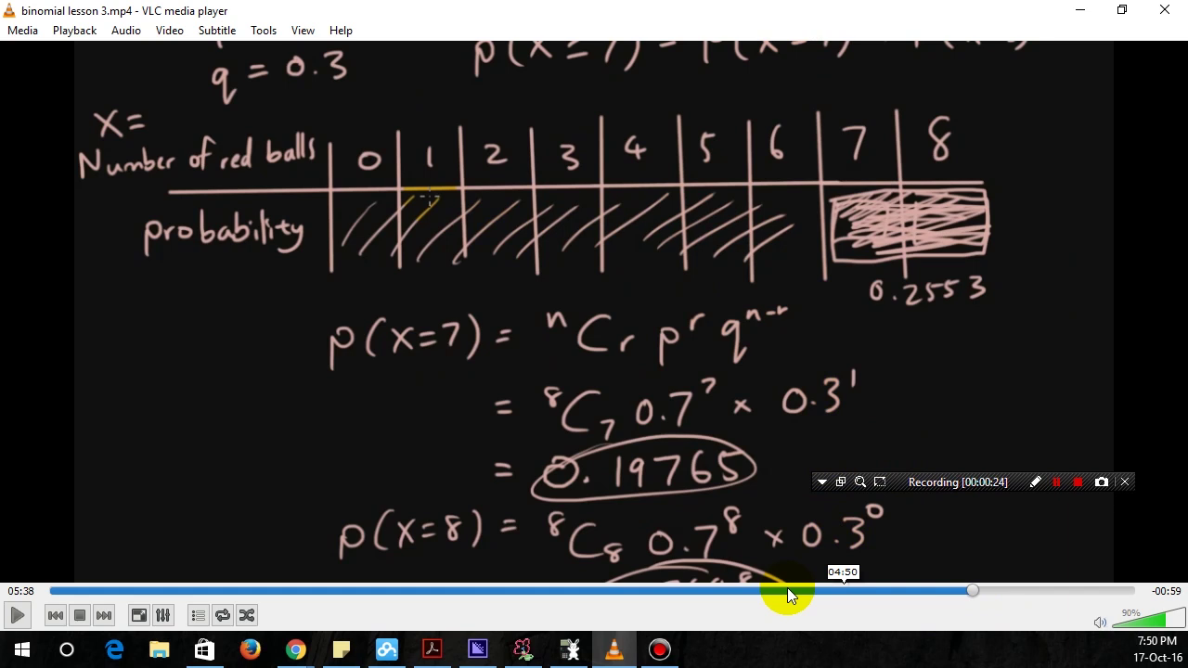
pyautogui.click(19, 615)
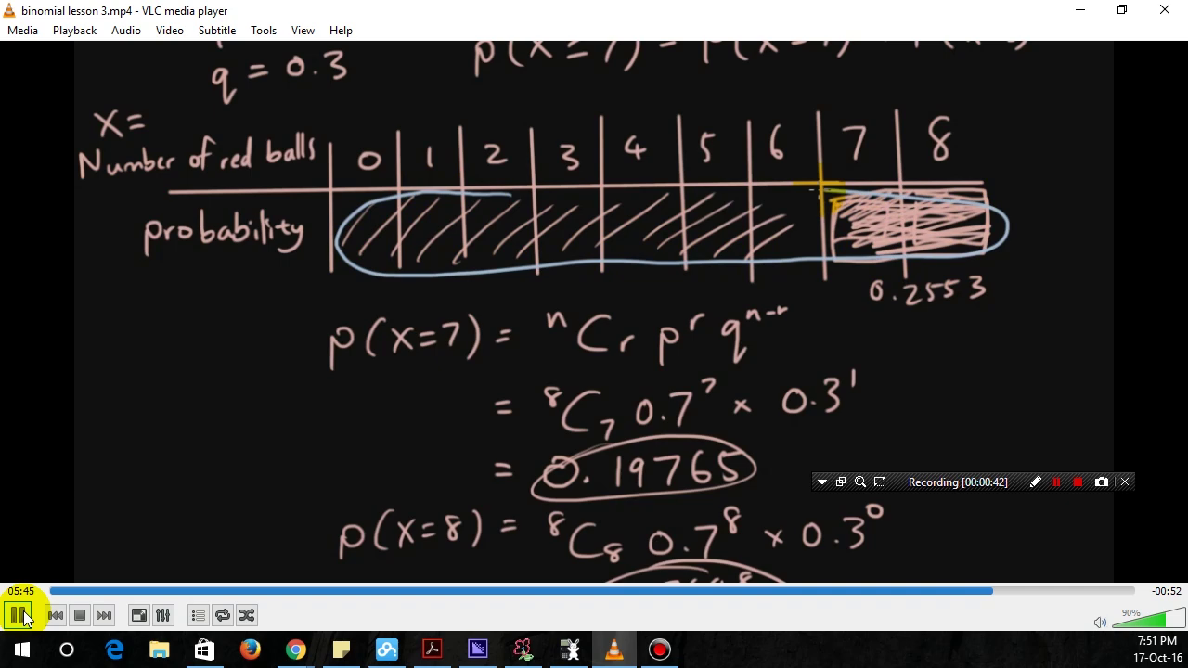
pyautogui.click(23, 619)
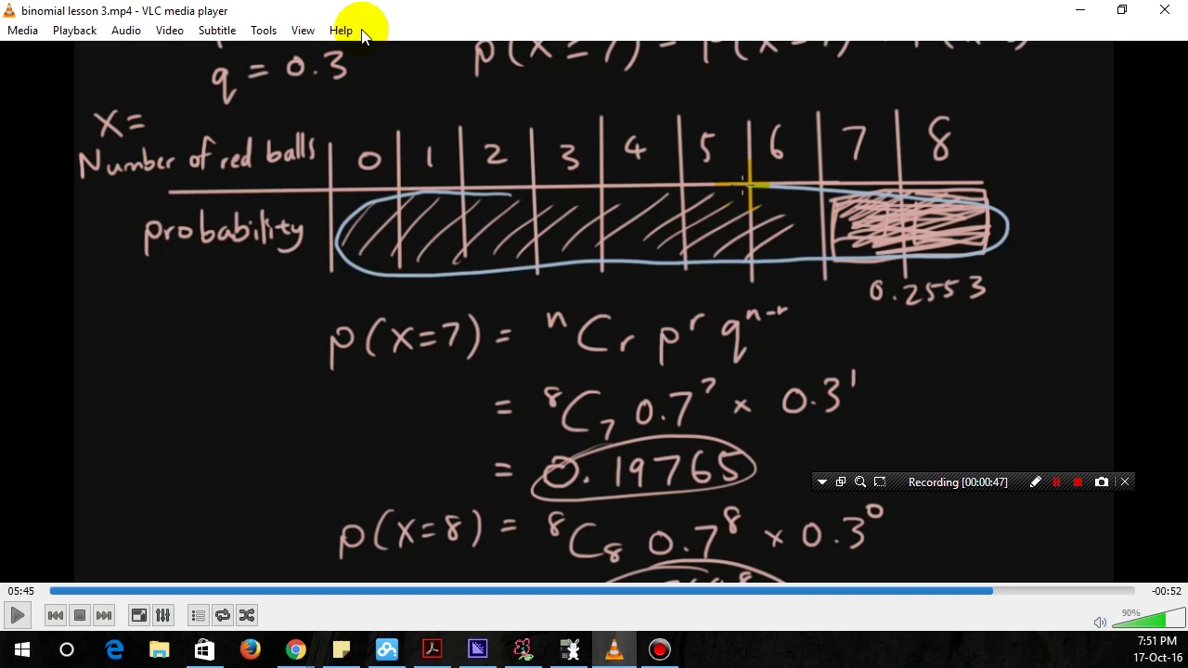
pyautogui.moveTo(371, 20); pyautogui.dragTo(492, 71)
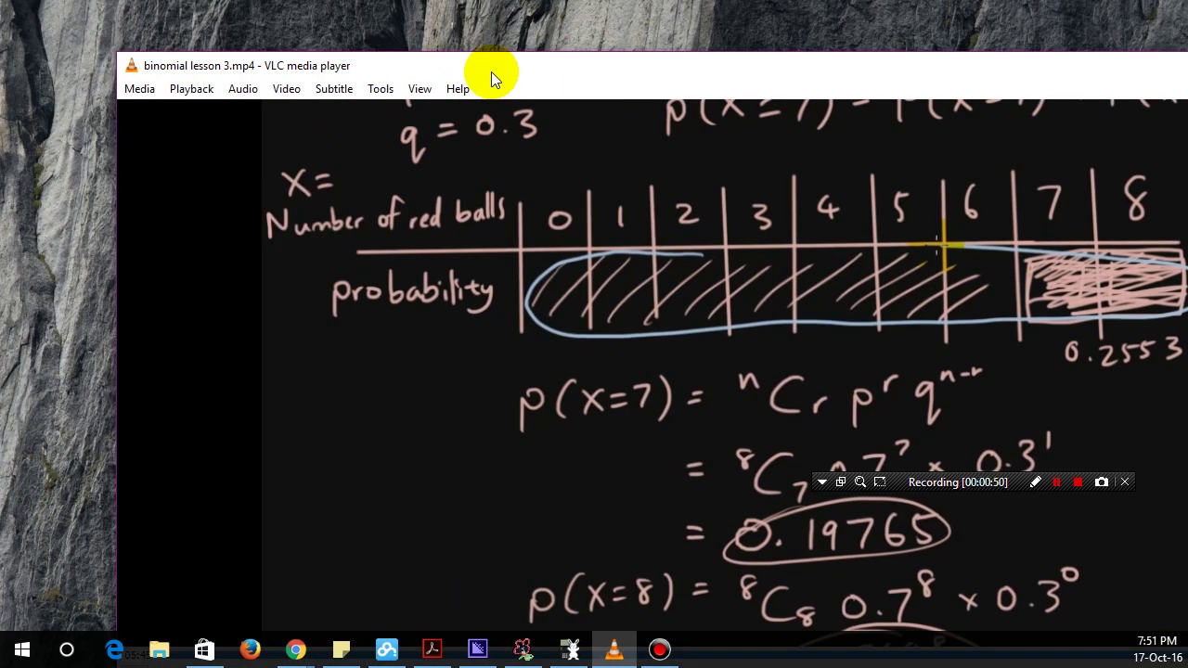
# Step: Move VLC aside, decline overwriting the old project, and name the new project binomial lesson 3
pyautogui.moveTo(491, 71); pyautogui.dragTo(0, 72)
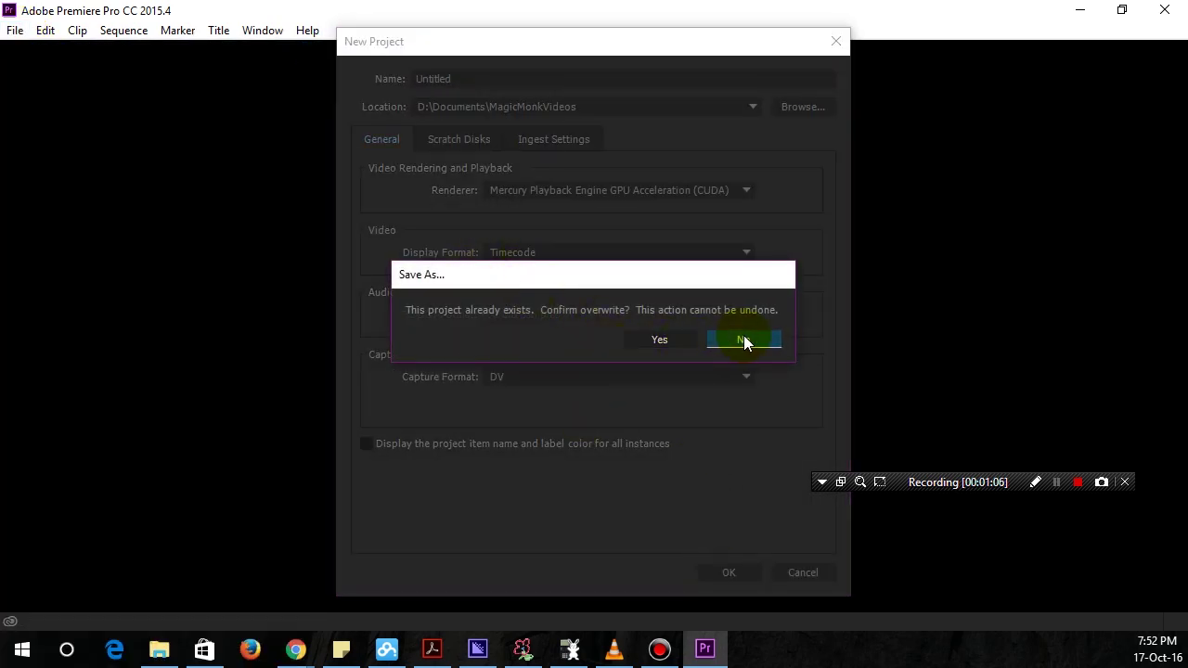
pyautogui.click(709, 342)
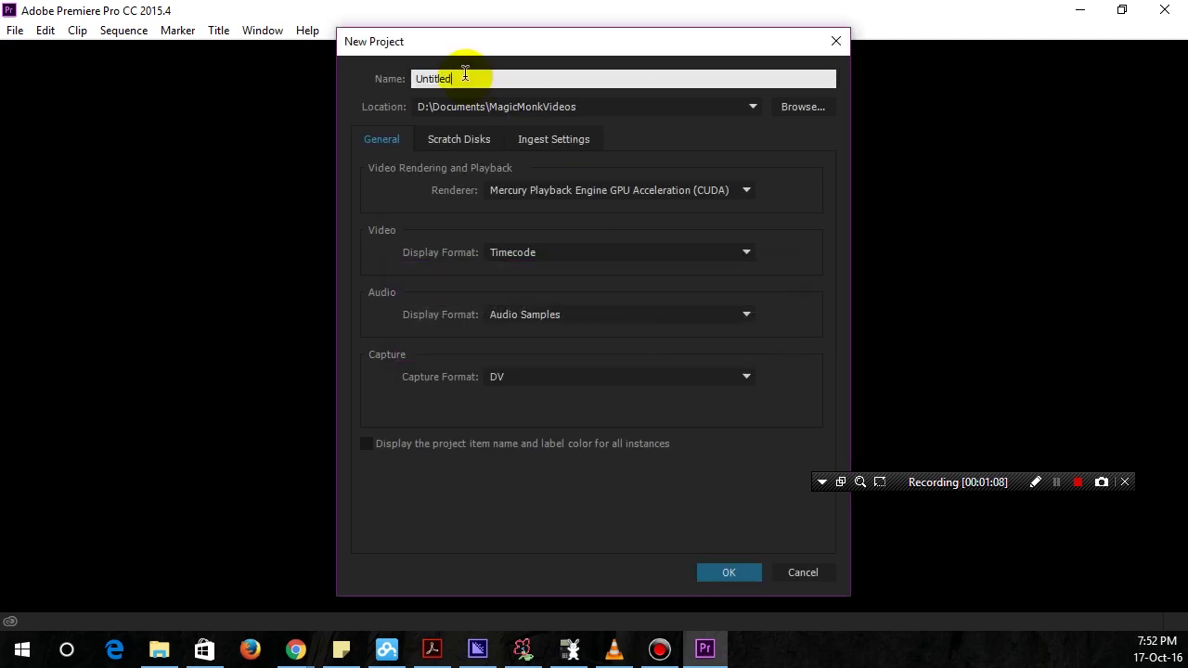
pyautogui.write('bi')
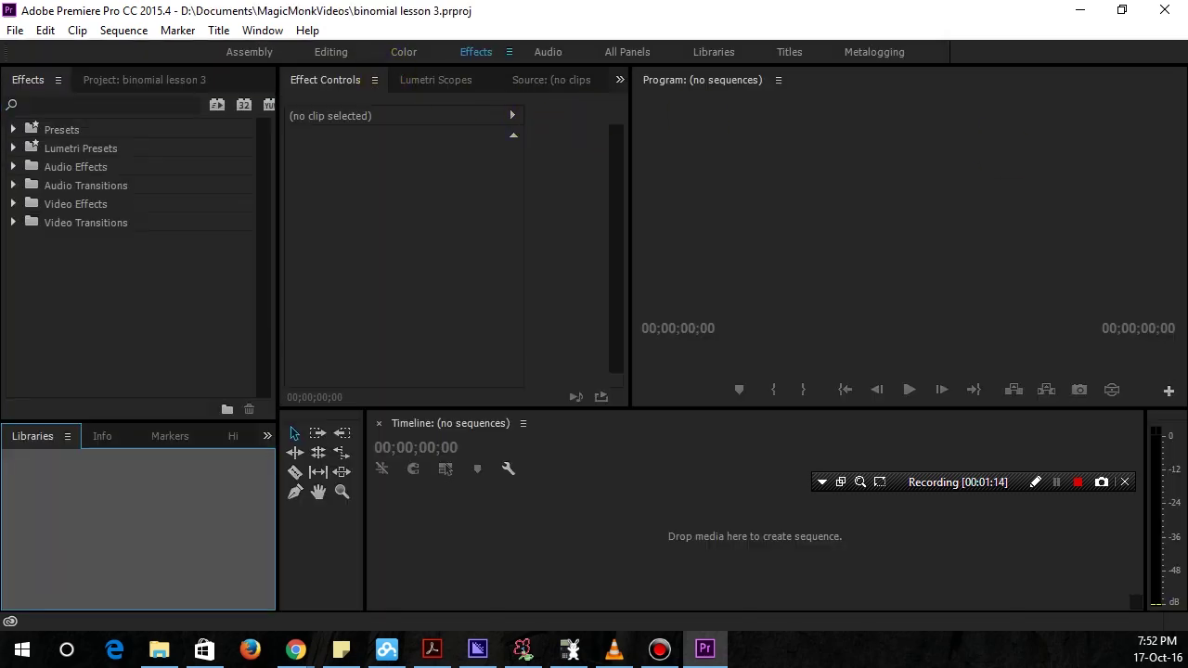
# Step: Open File Explorer on the Bandicam folder and drag binomial lesson 3.mp4 into Premiere's Timeline
pyautogui.press('super+e')
pyautogui.moveTo(1074, 130); pyautogui.dragTo(820, 37)
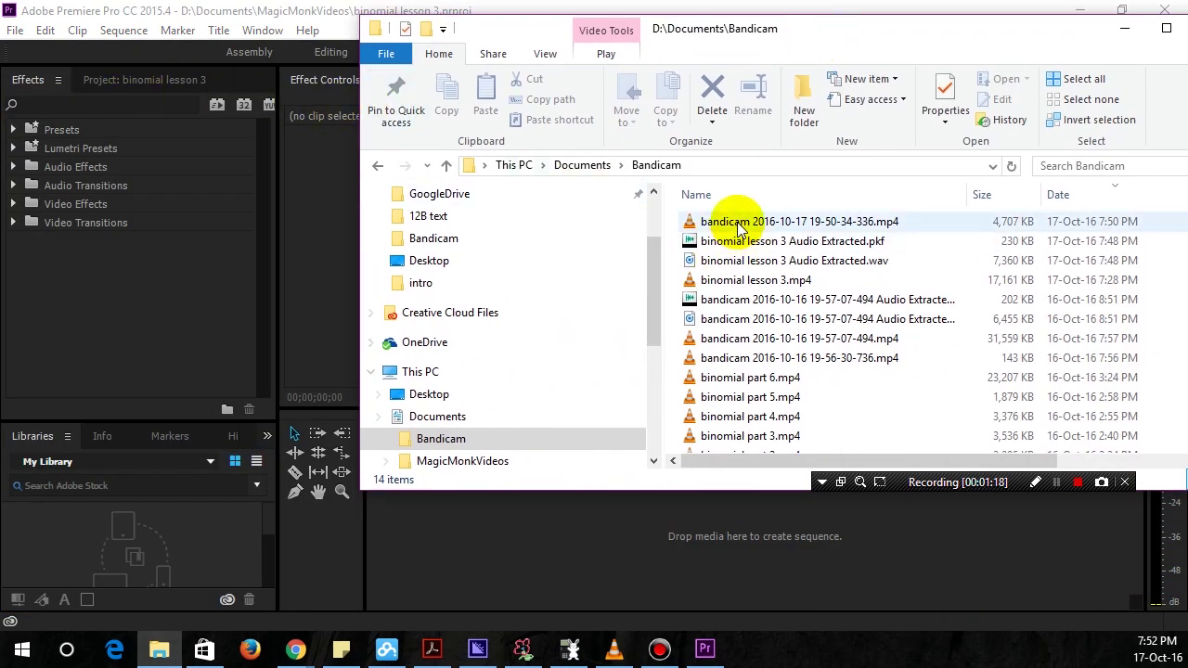
pyautogui.moveTo(679, 32); pyautogui.dragTo(808, 48)
pyautogui.moveTo(914, 237); pyautogui.dragTo(836, 237)
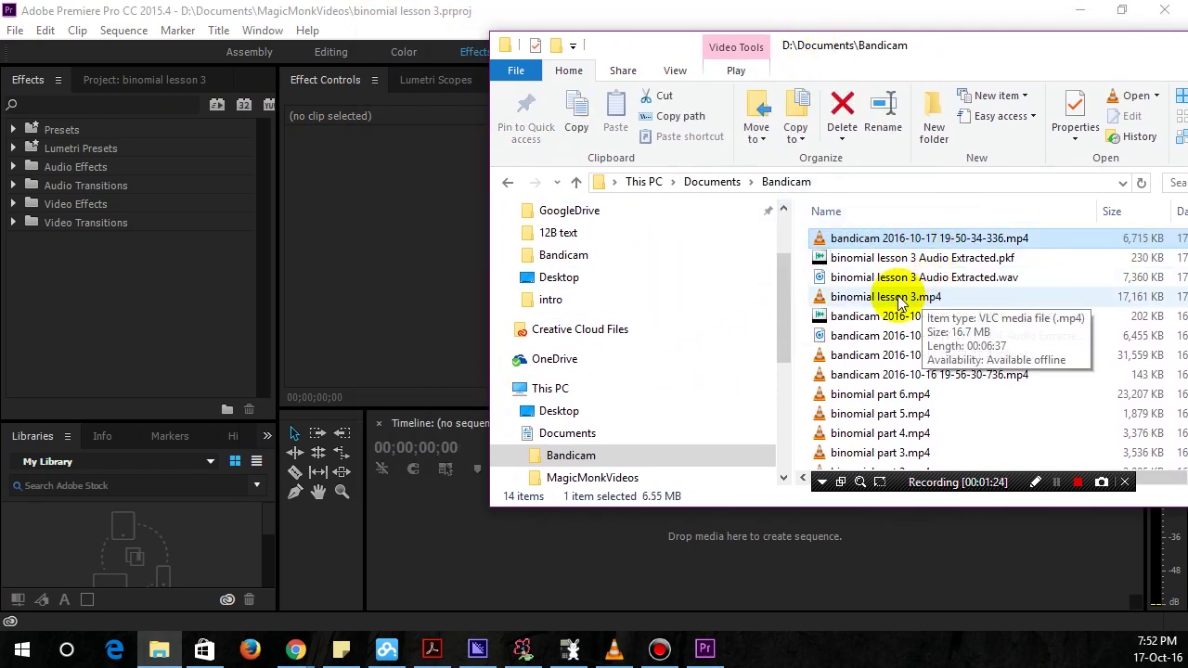
pyautogui.moveTo(844, 297); pyautogui.dragTo(429, 540)
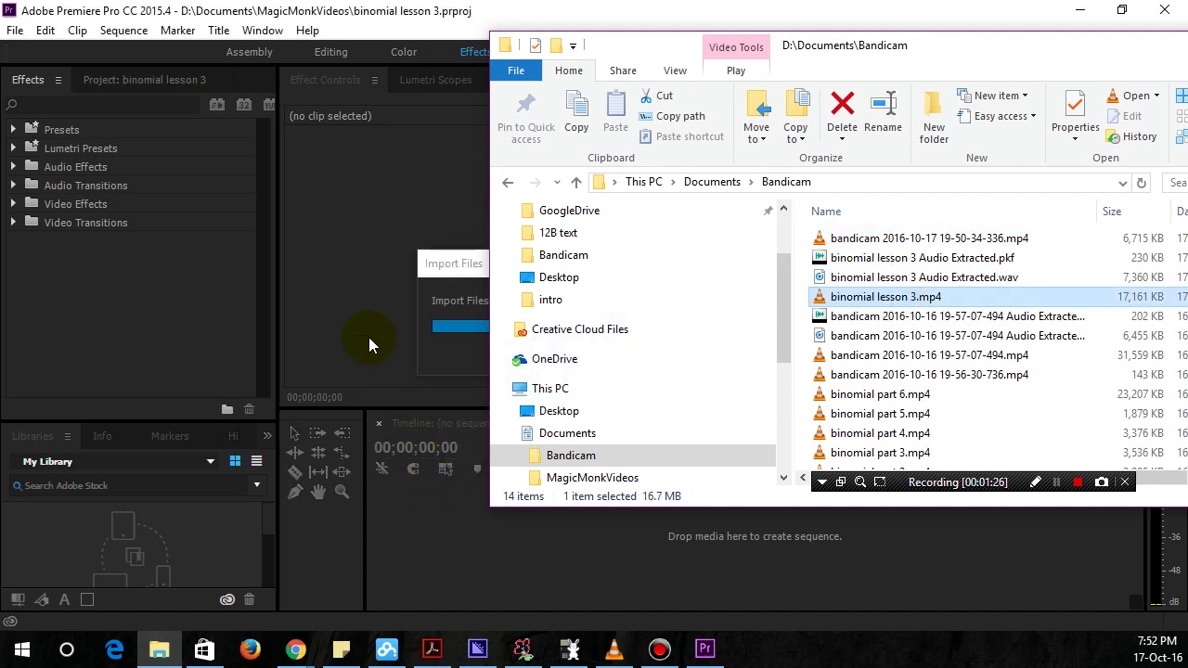
pyautogui.click(357, 285)
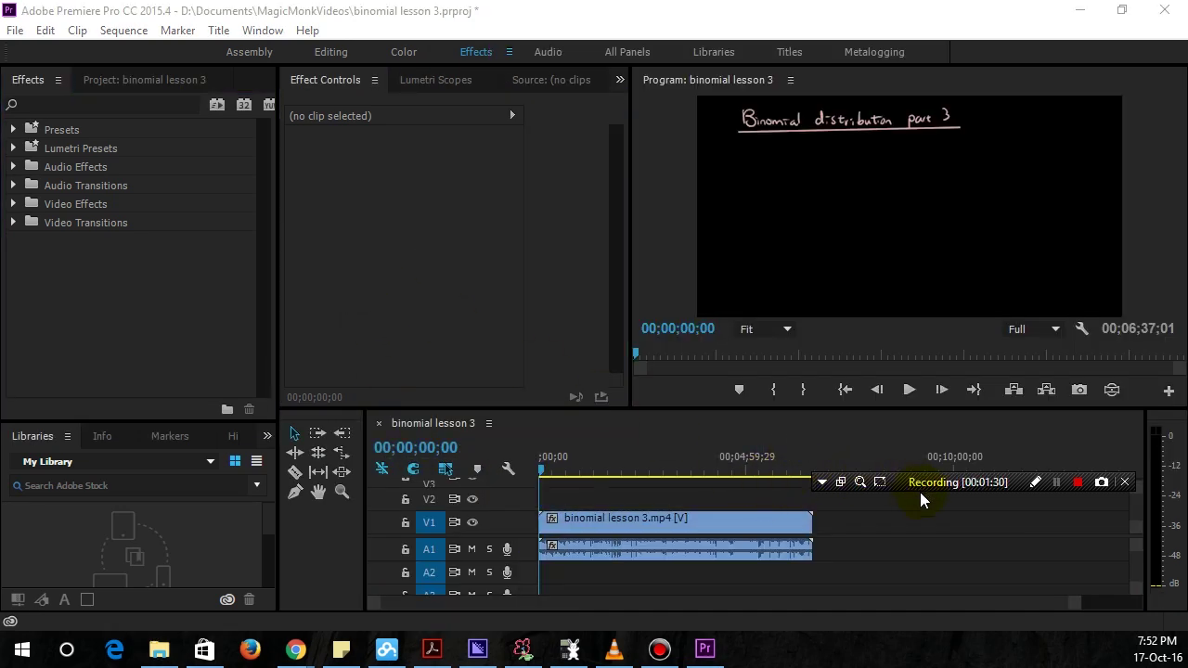
# Step: Scrub to around 00;05;26 and listen to the lecture through 00;05;38
pyautogui.moveTo(920, 492); pyautogui.dragTo(921, 656)
pyautogui.moveTo(741, 471); pyautogui.dragTo(766, 472)
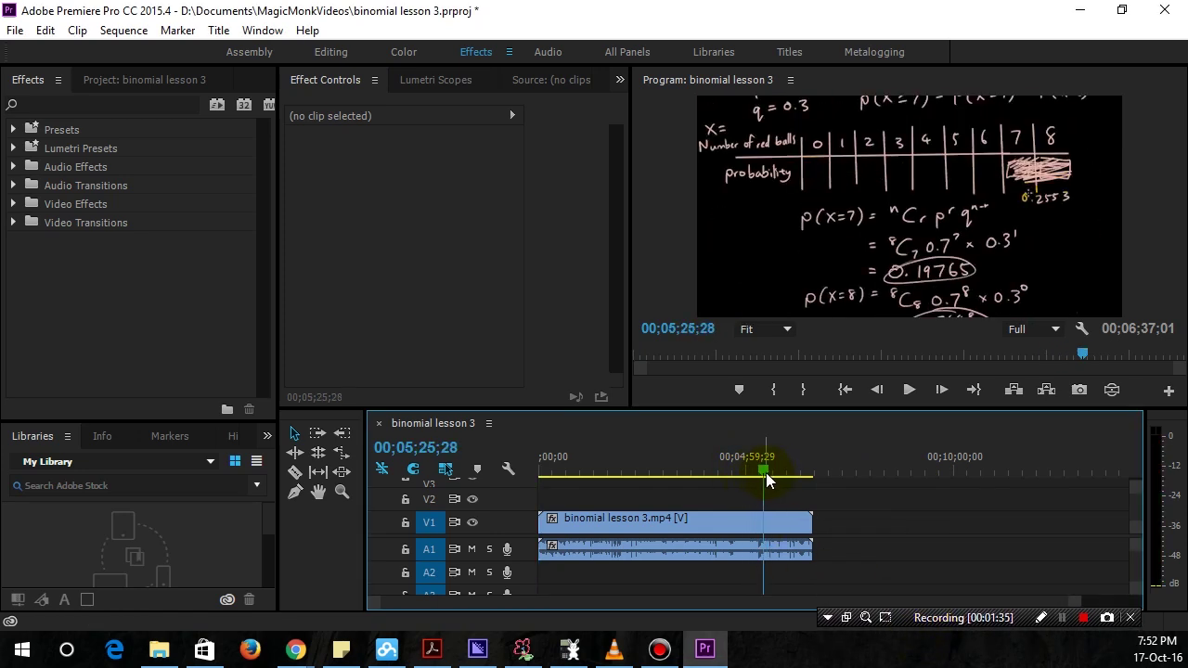
pyautogui.press('space')
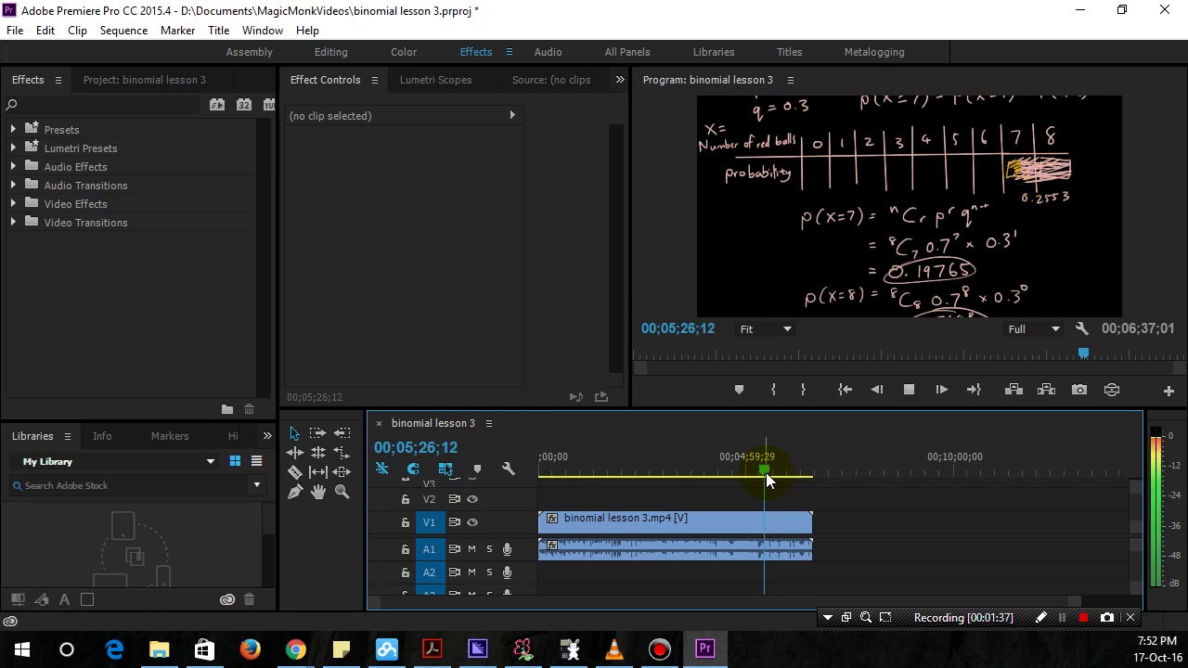
pyautogui.press('space')
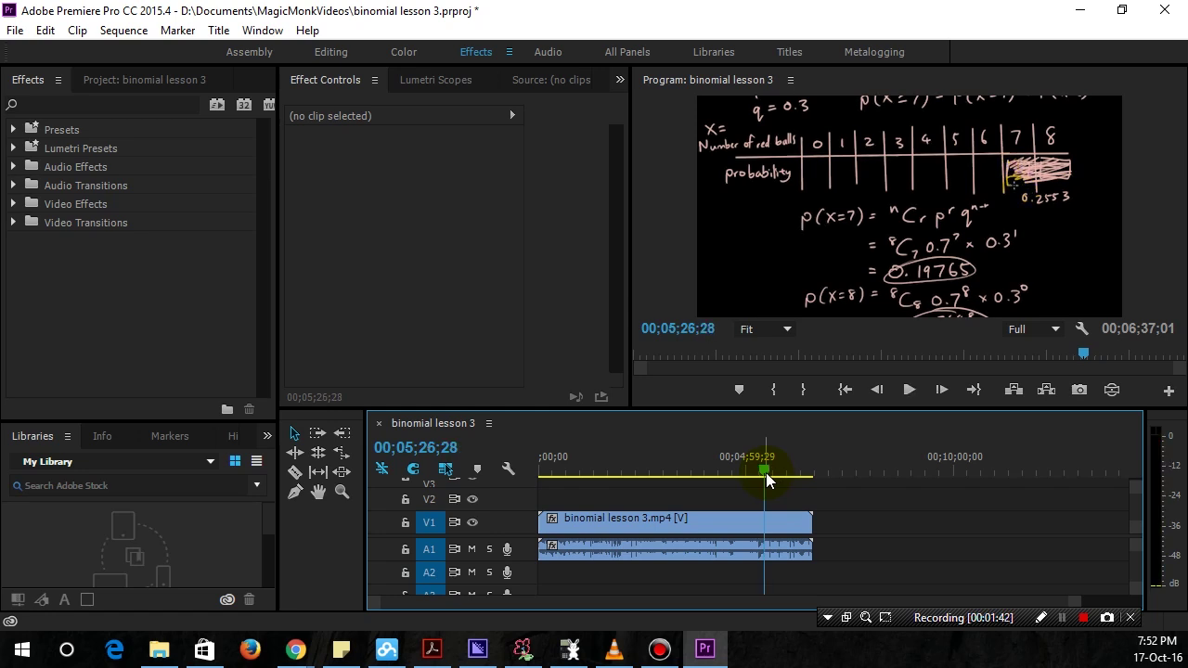
pyautogui.press('space')
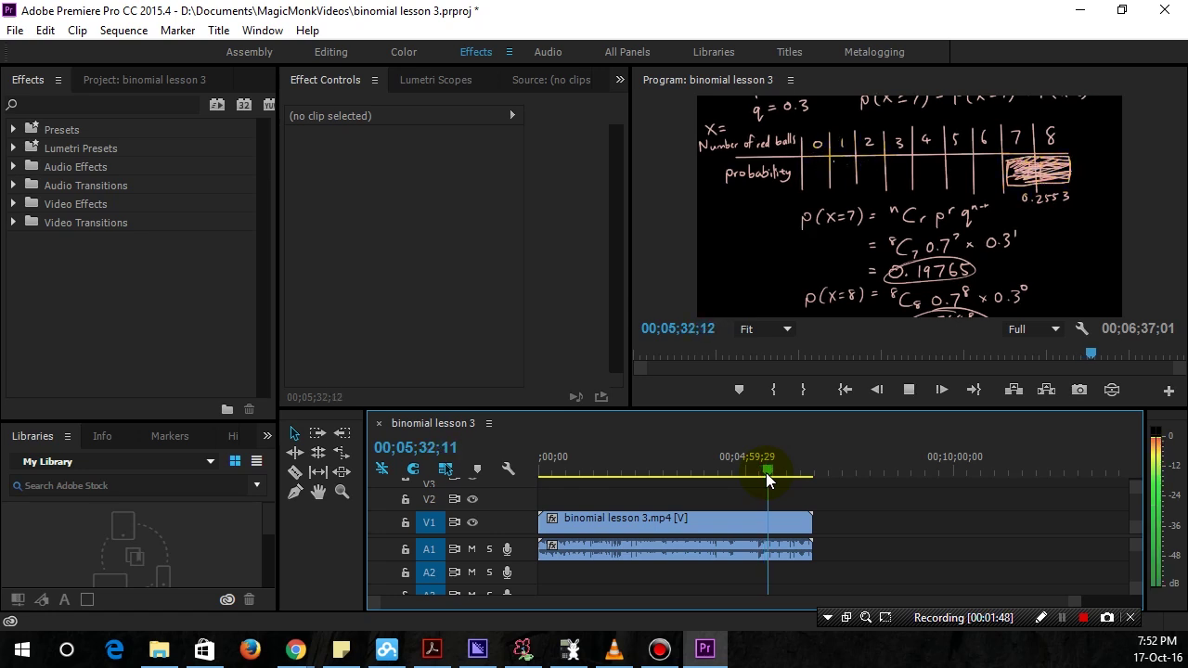
pyautogui.click(771, 473)
pyautogui.press('space')
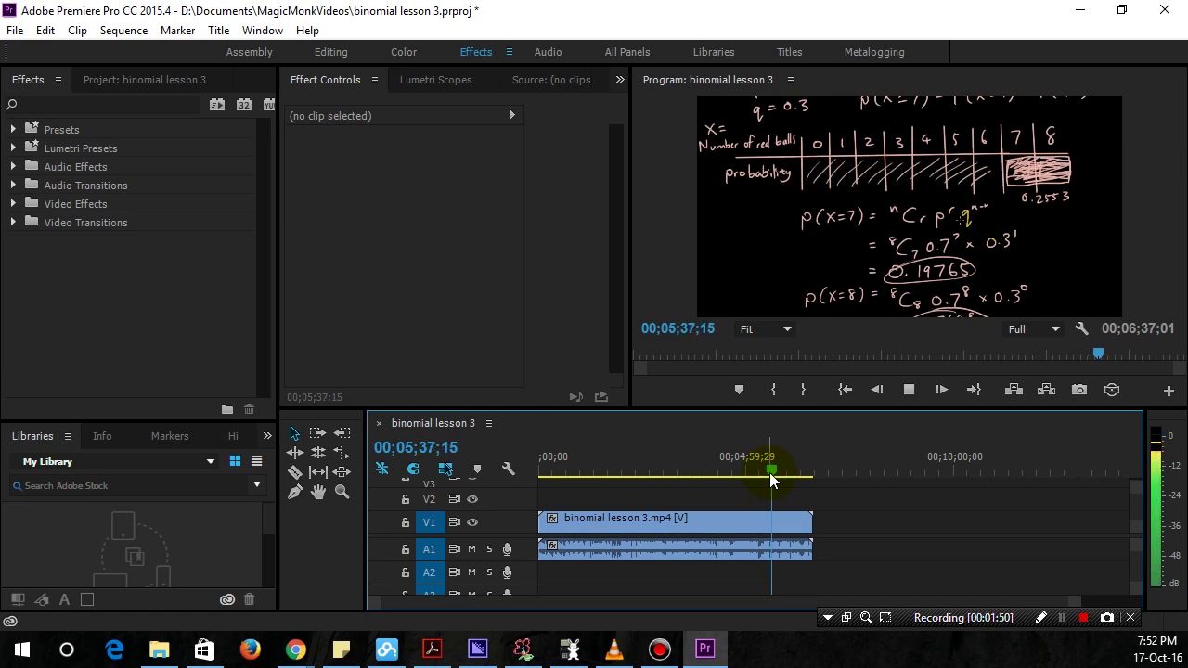
pyautogui.press('space')
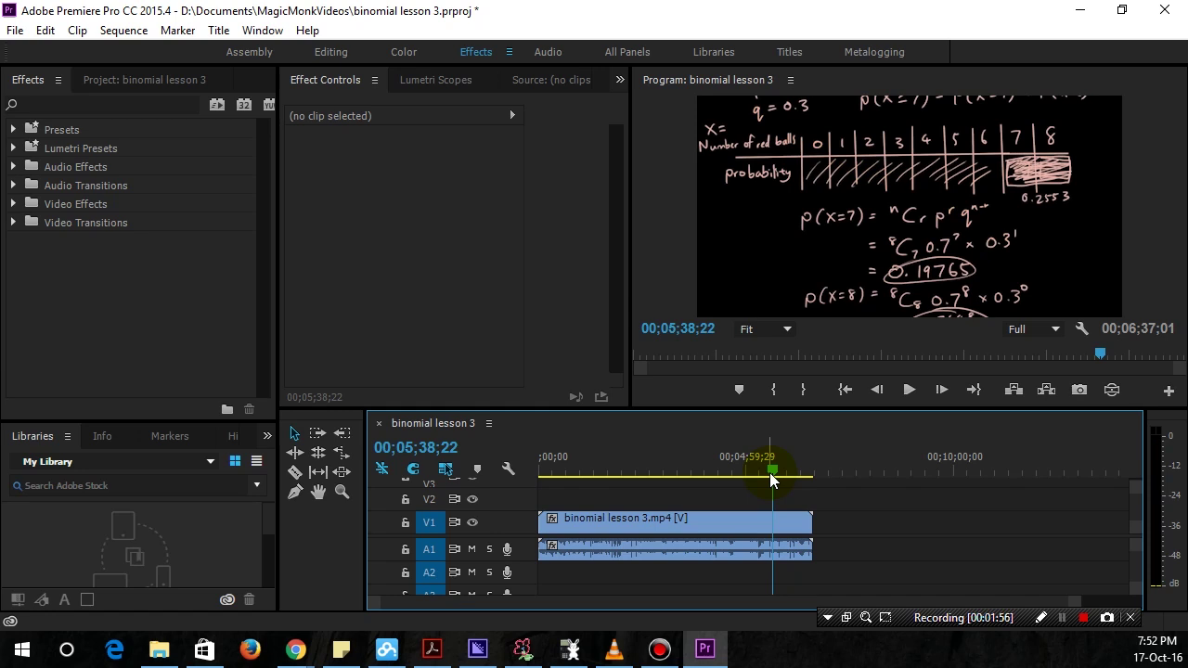
# Step: Listen on to 00;05;43, then go back and stop the playhead at 00;05;36;25
pyautogui.press('space')
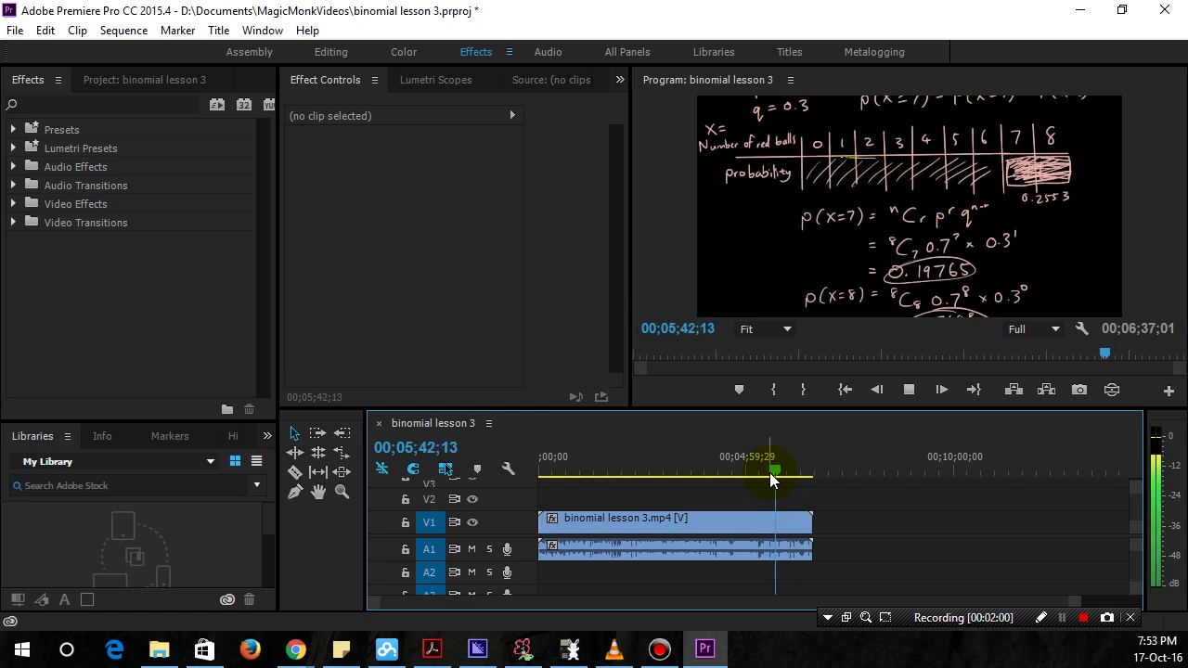
pyautogui.press('space')
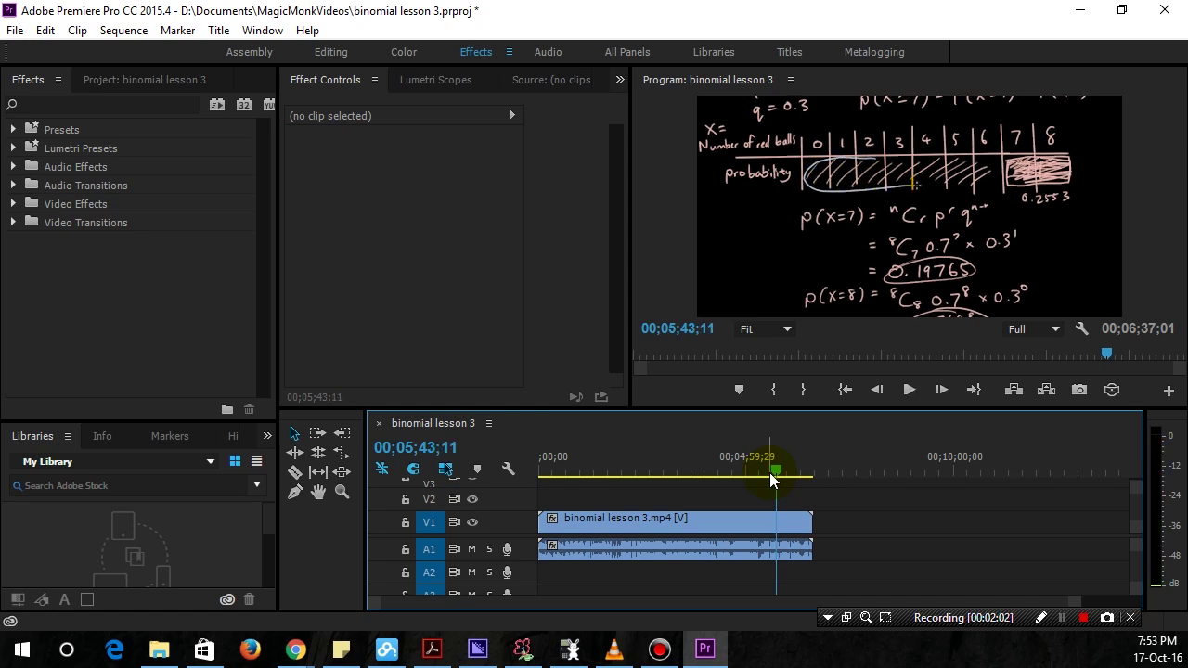
pyautogui.moveTo(770, 472); pyautogui.dragTo(769, 470)
pyautogui.press('space')
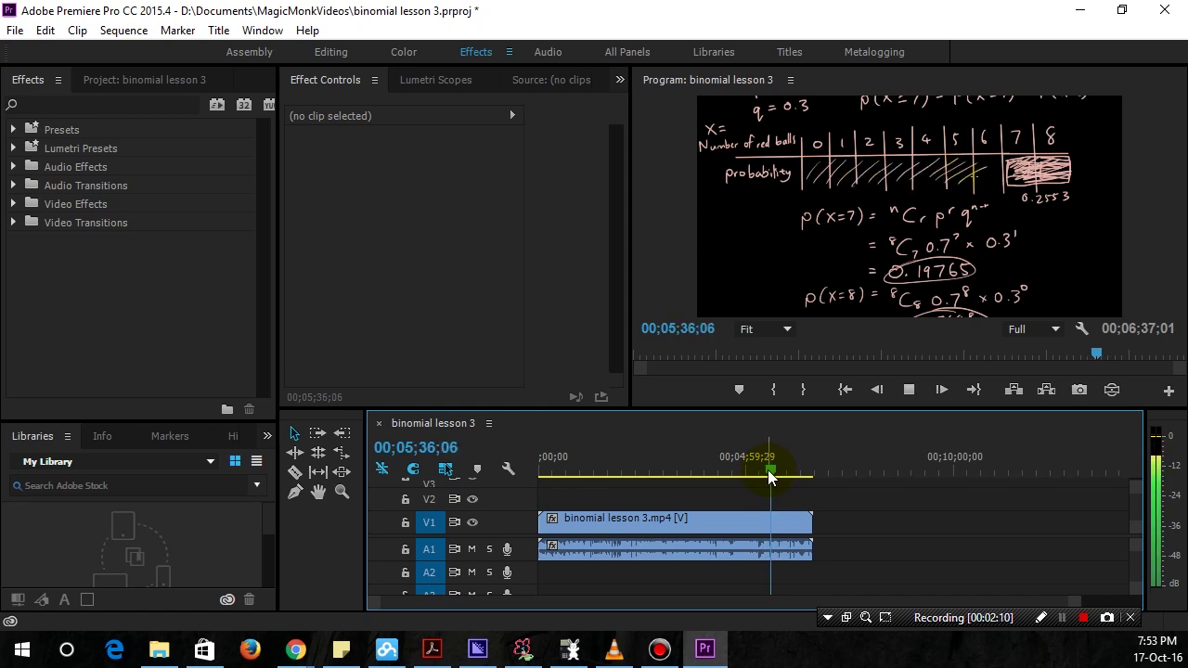
pyautogui.press('space')
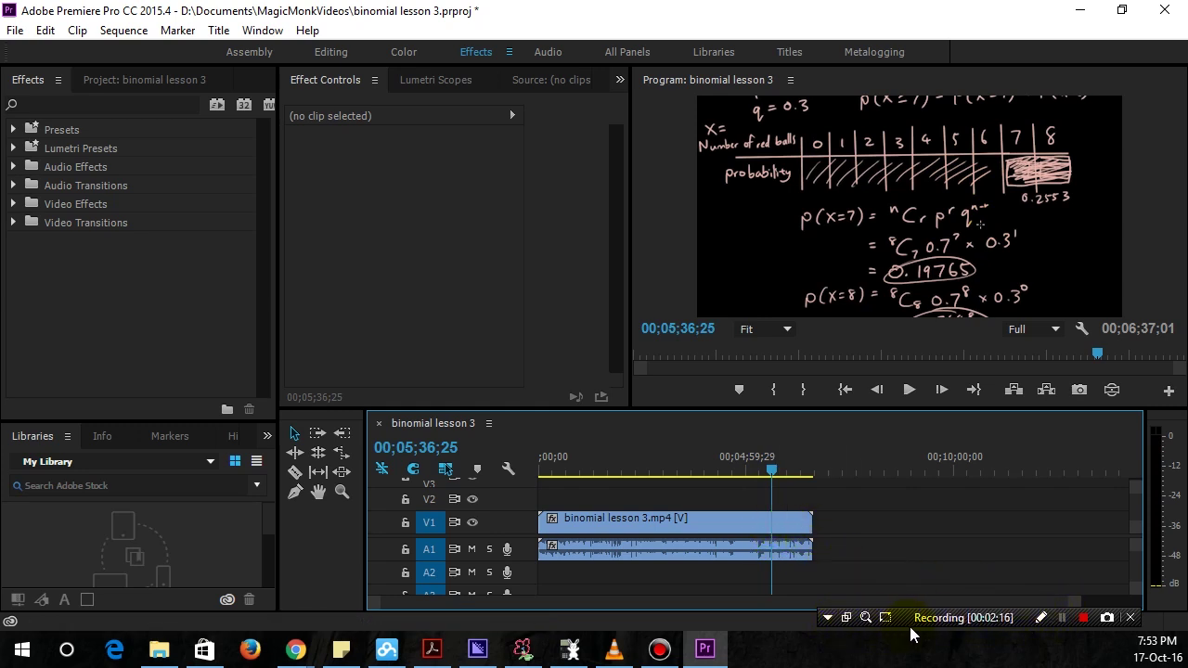
# Step: Razor the lecture clip and its audio at the playhead around 00;05;36
pyautogui.moveTo(1072, 603)
pyautogui.mouseDown()
pyautogui.moveTo(901, 618)
pyautogui.moveTo(882, 608)
pyautogui.mouseUp()
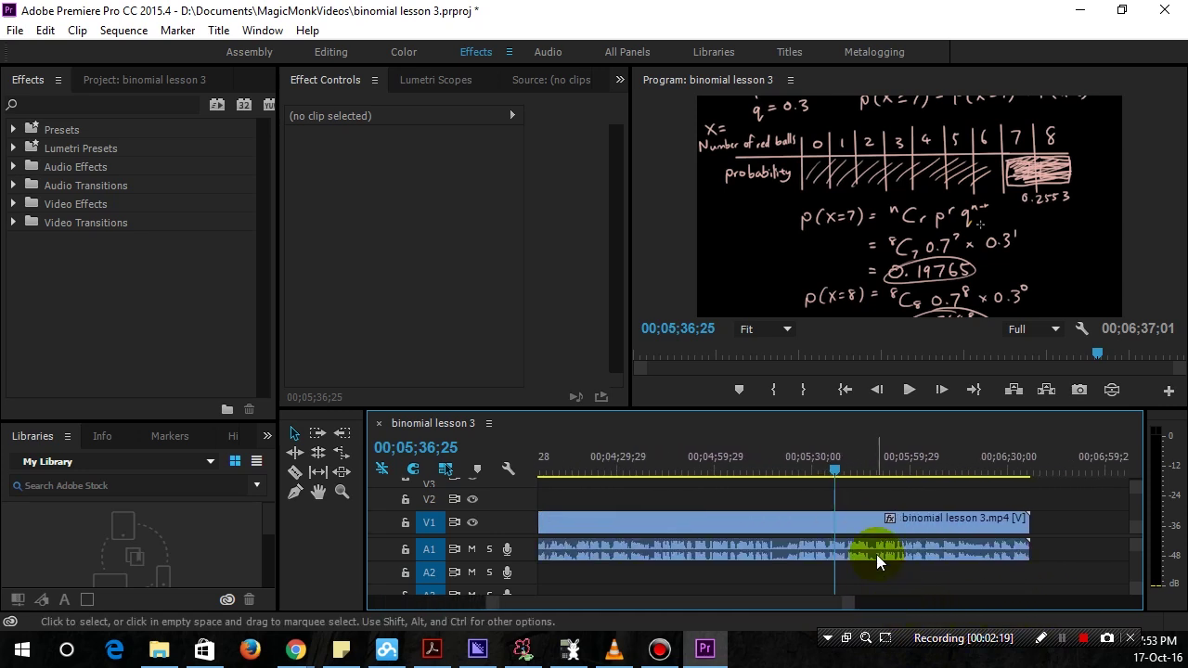
pyautogui.press('c')
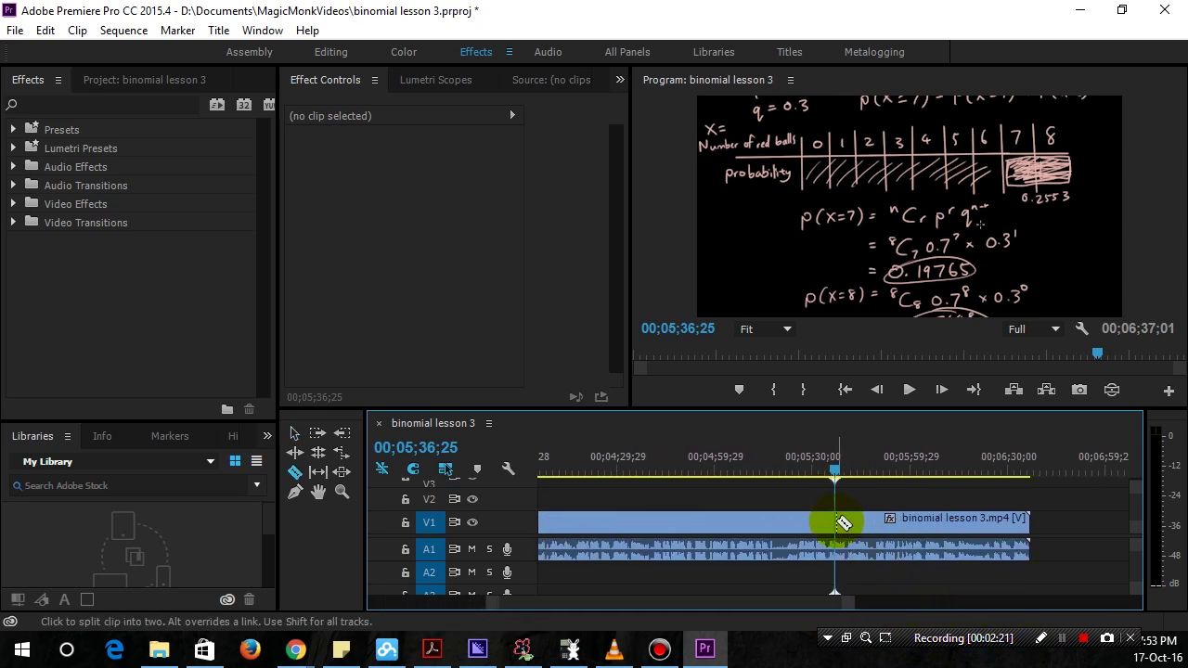
pyautogui.click(841, 526)
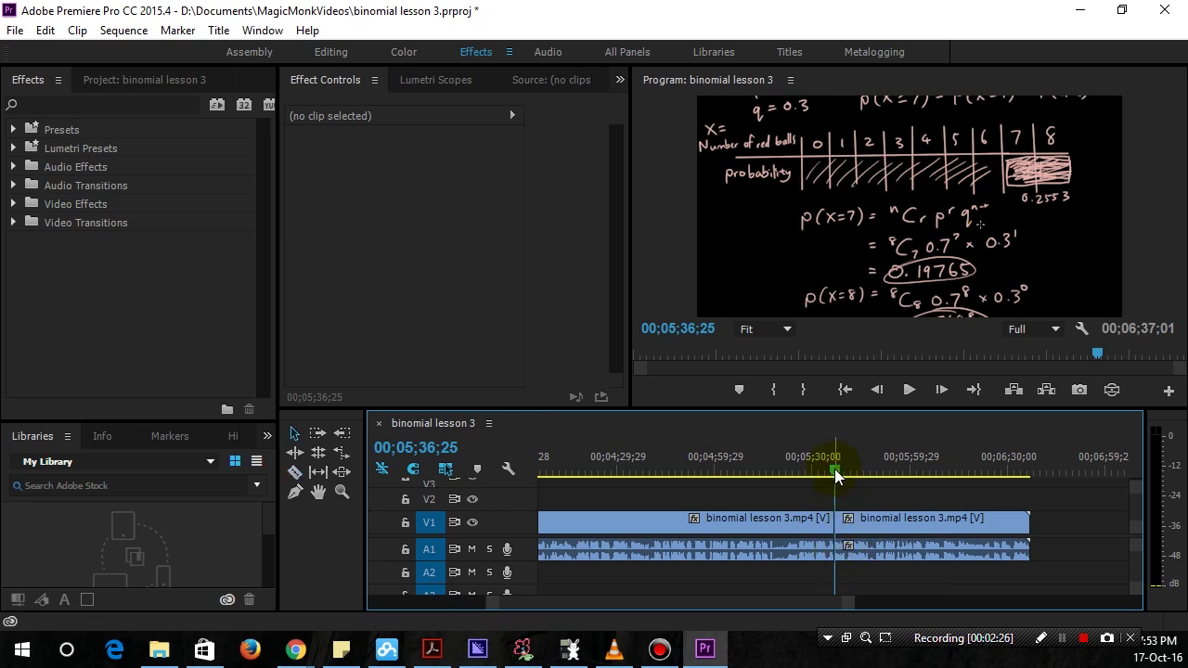
# Step: Play ahead to find where the crackling ends, settling at 00;05;56;17
pyautogui.moveTo(836, 470); pyautogui.dragTo(879, 478)
pyautogui.click(913, 392)
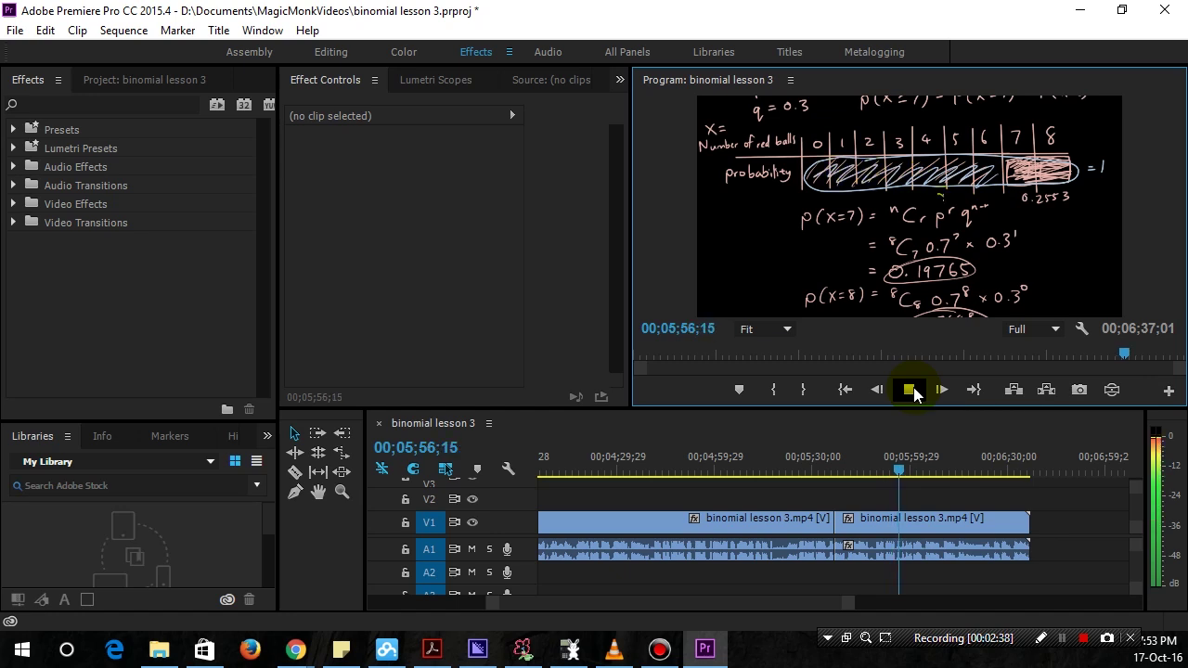
pyautogui.click(910, 390)
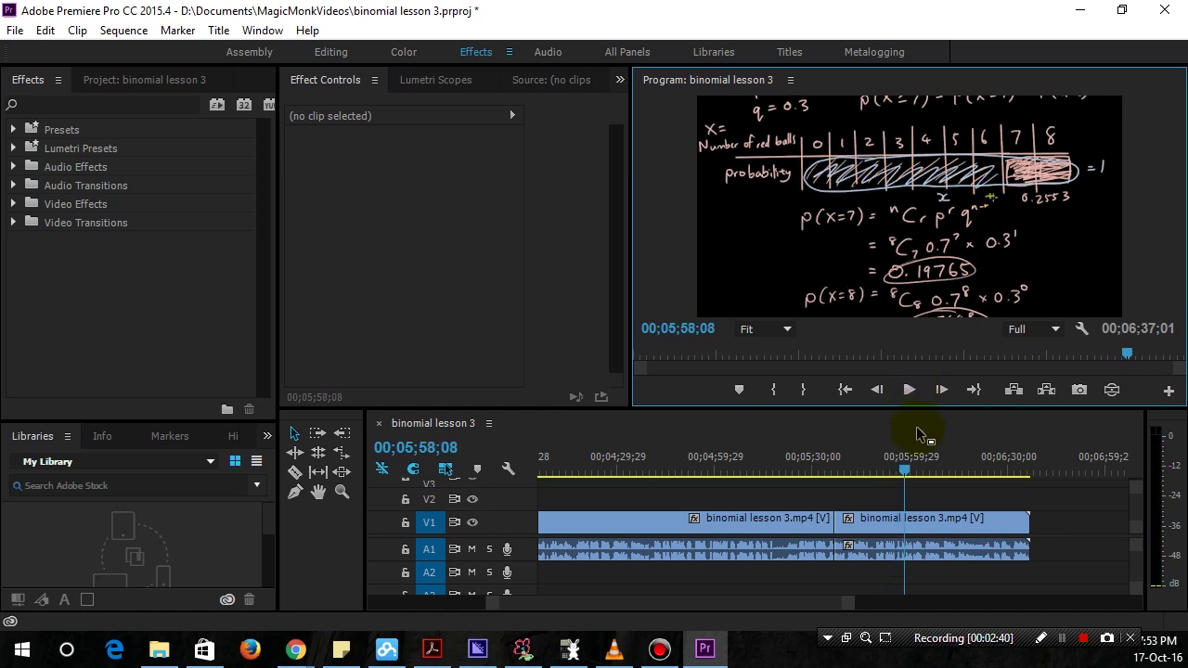
pyautogui.click(904, 471)
pyautogui.moveTo(903, 472); pyautogui.dragTo(893, 470)
pyautogui.click(910, 390)
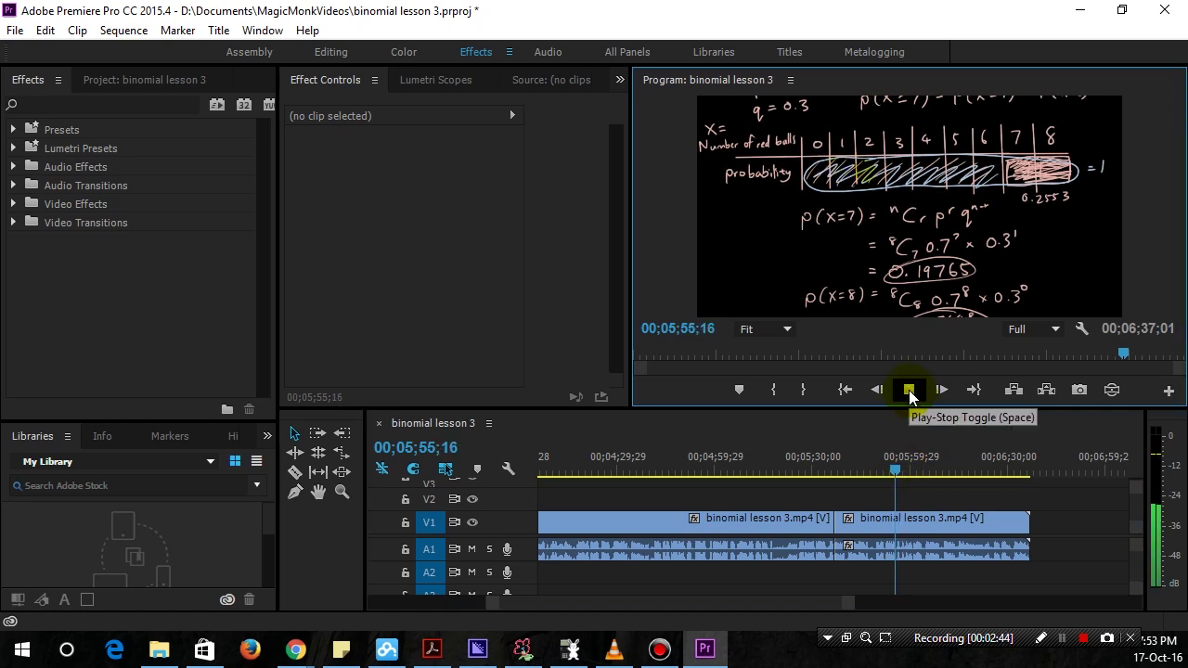
pyautogui.click(910, 390)
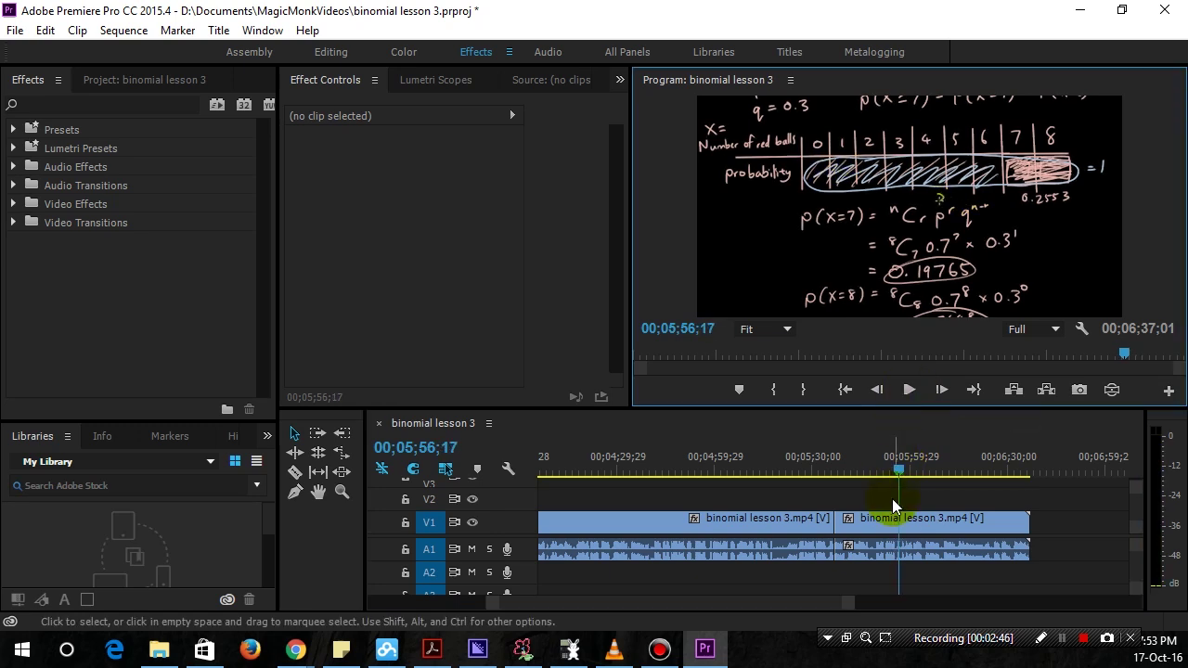
# Step: Cut the clip again at 00;05;56;17 and select the short middle clip
pyautogui.press('c')
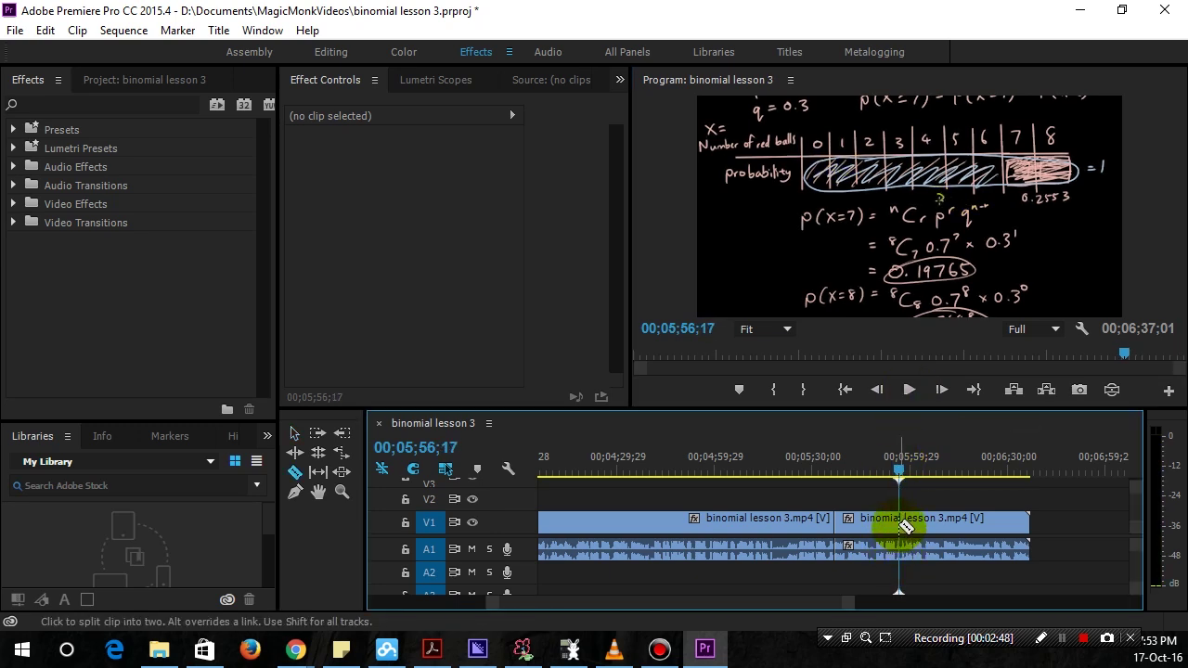
pyautogui.click(902, 526)
pyautogui.press('v')
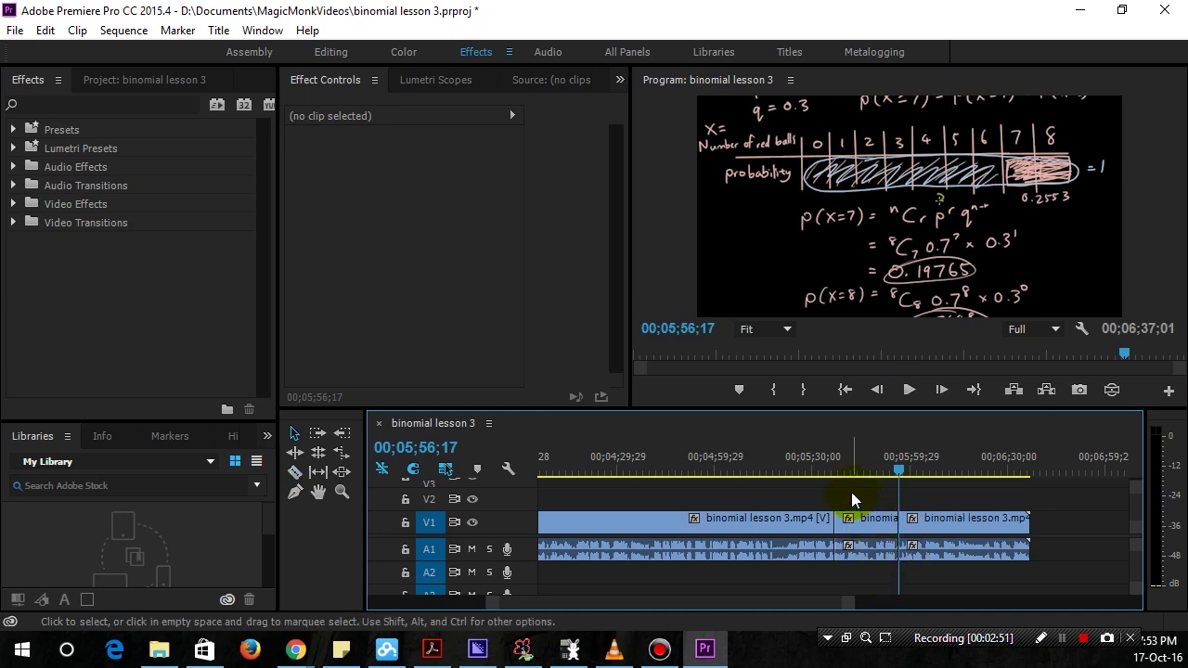
pyautogui.moveTo(851, 493); pyautogui.dragTo(873, 543)
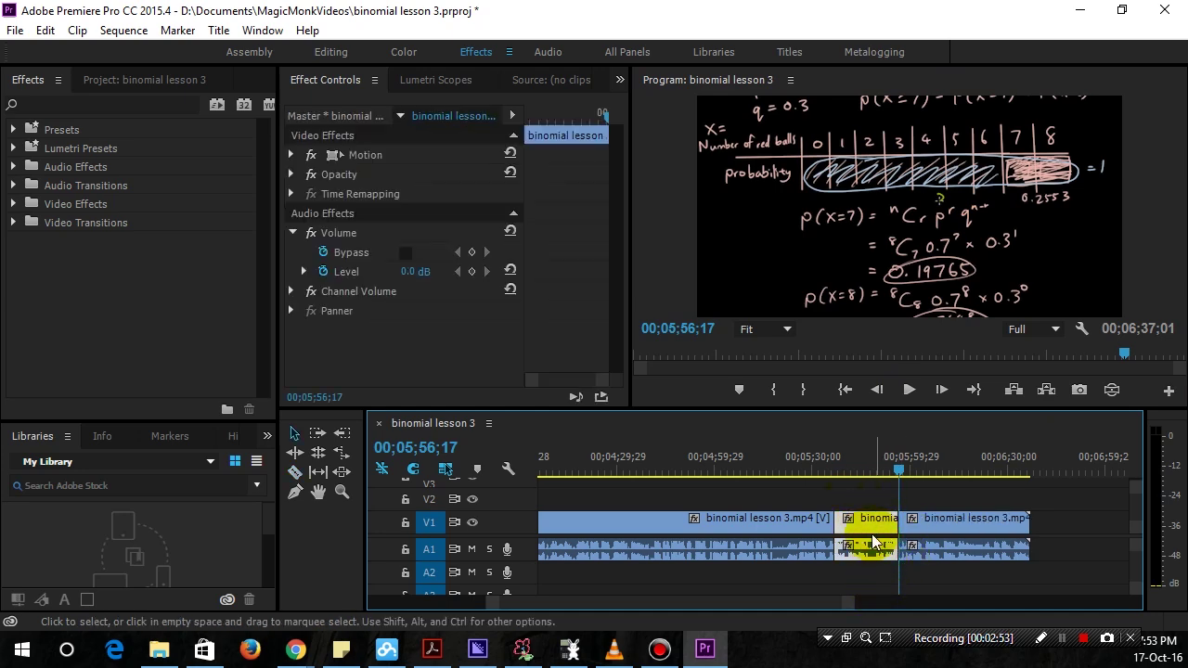
# Step: Send the short clip to Audition with Edit Clip In Adobe Audition and maximize Audition
pyautogui.rightClick(869, 528)
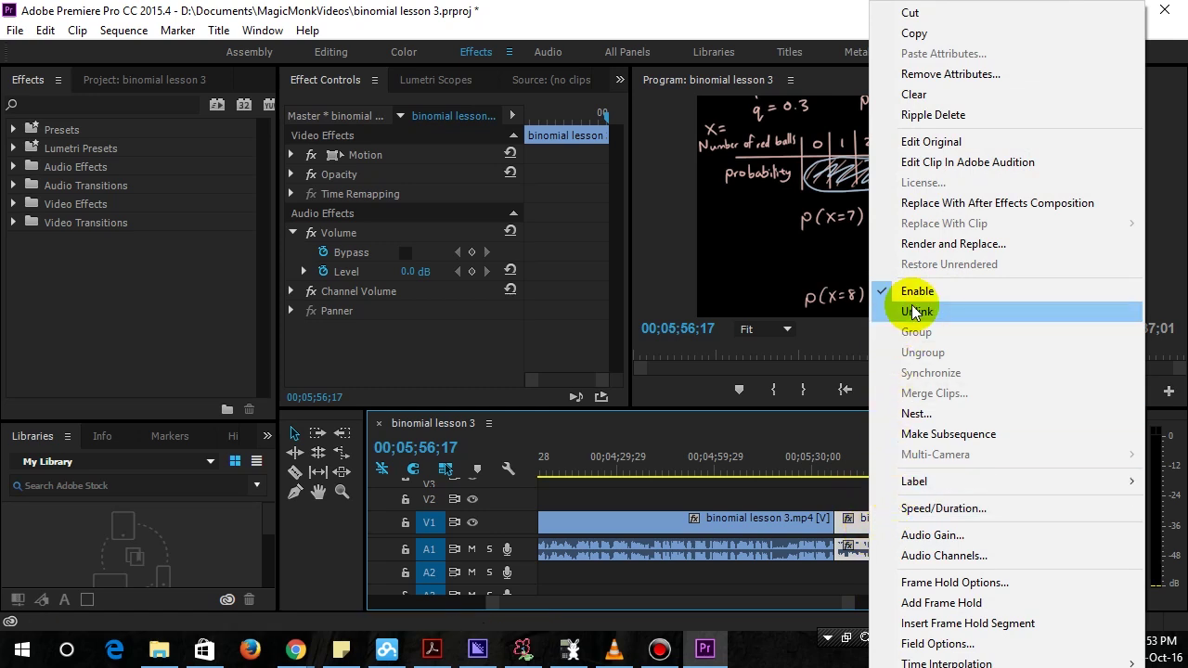
pyautogui.click(932, 164)
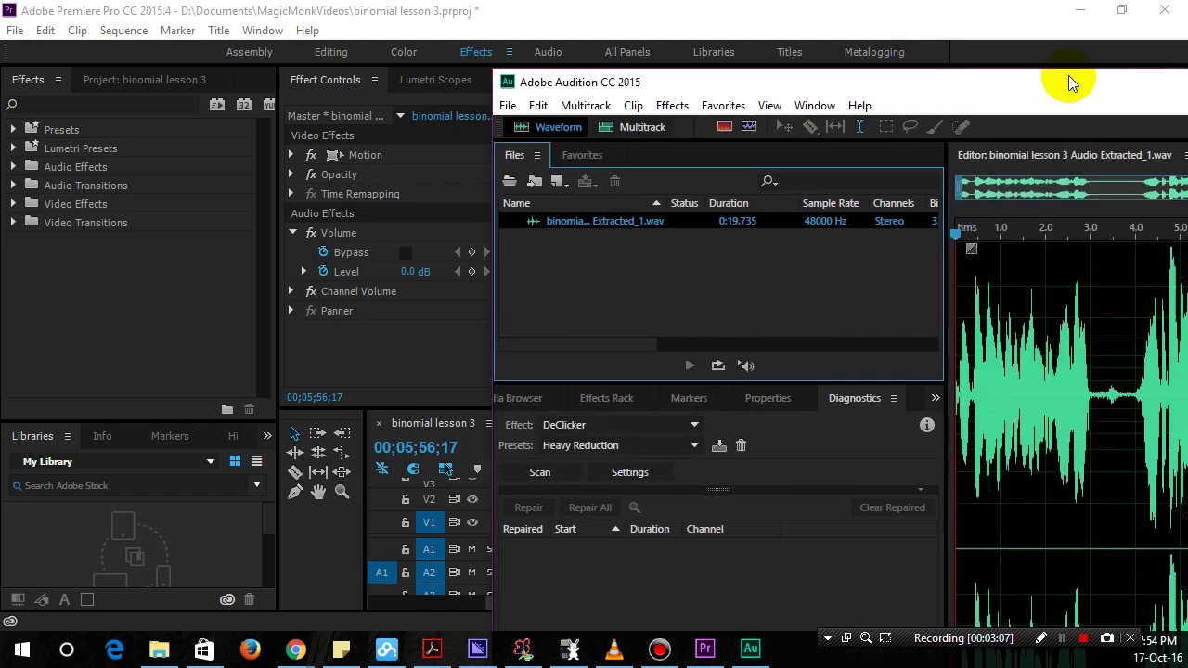
pyautogui.moveTo(1071, 80); pyautogui.dragTo(635, 64)
pyautogui.doubleClick(635, 63)
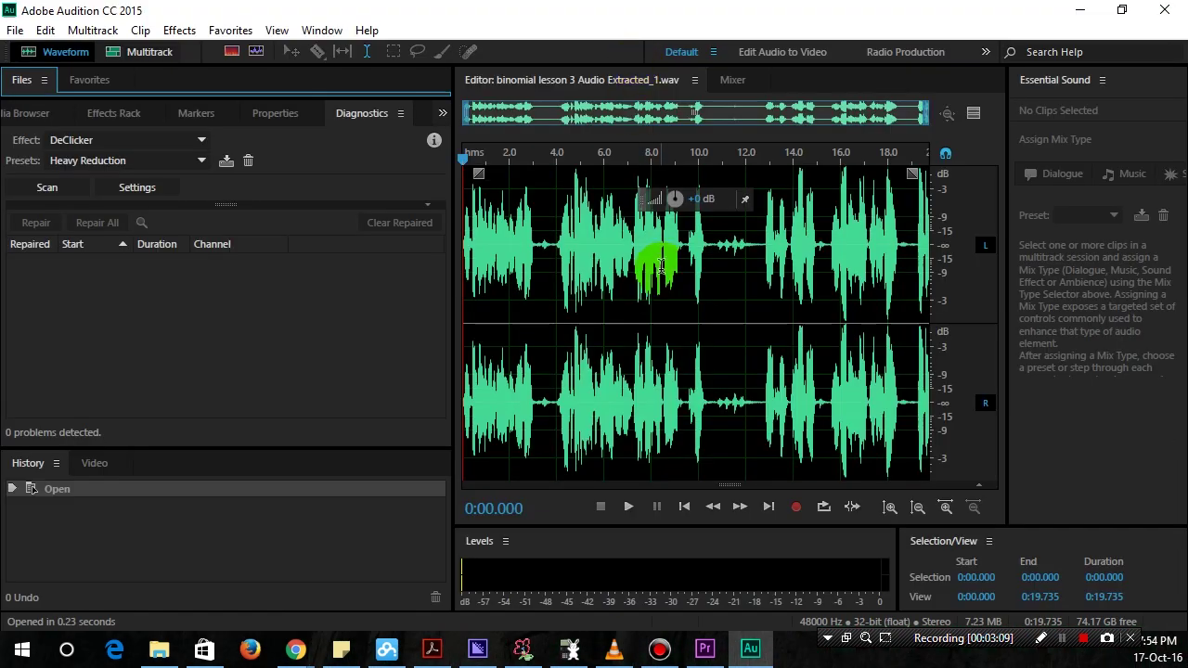
pyautogui.click(464, 169)
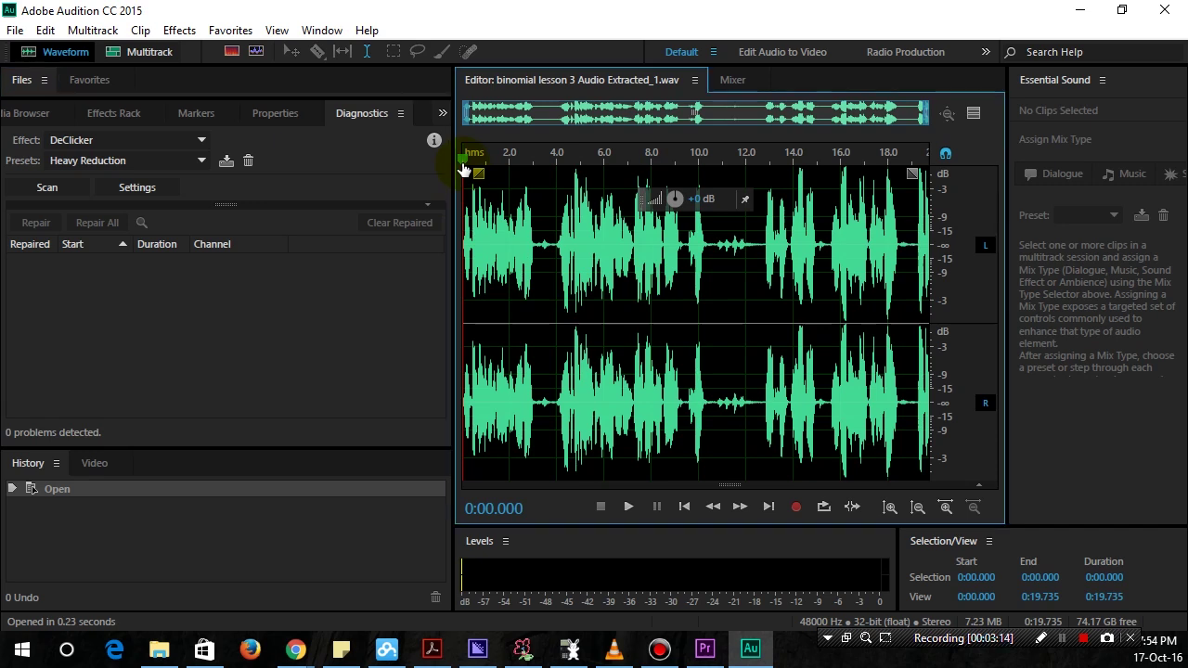
pyautogui.click(627, 516)
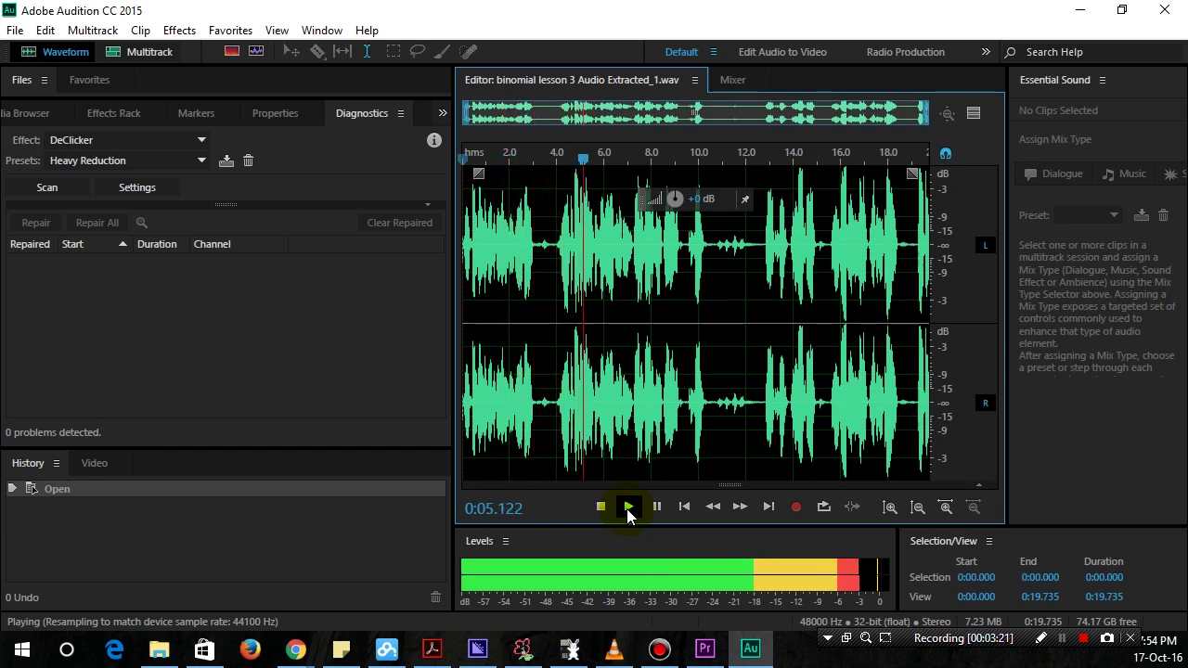
pyautogui.click(600, 507)
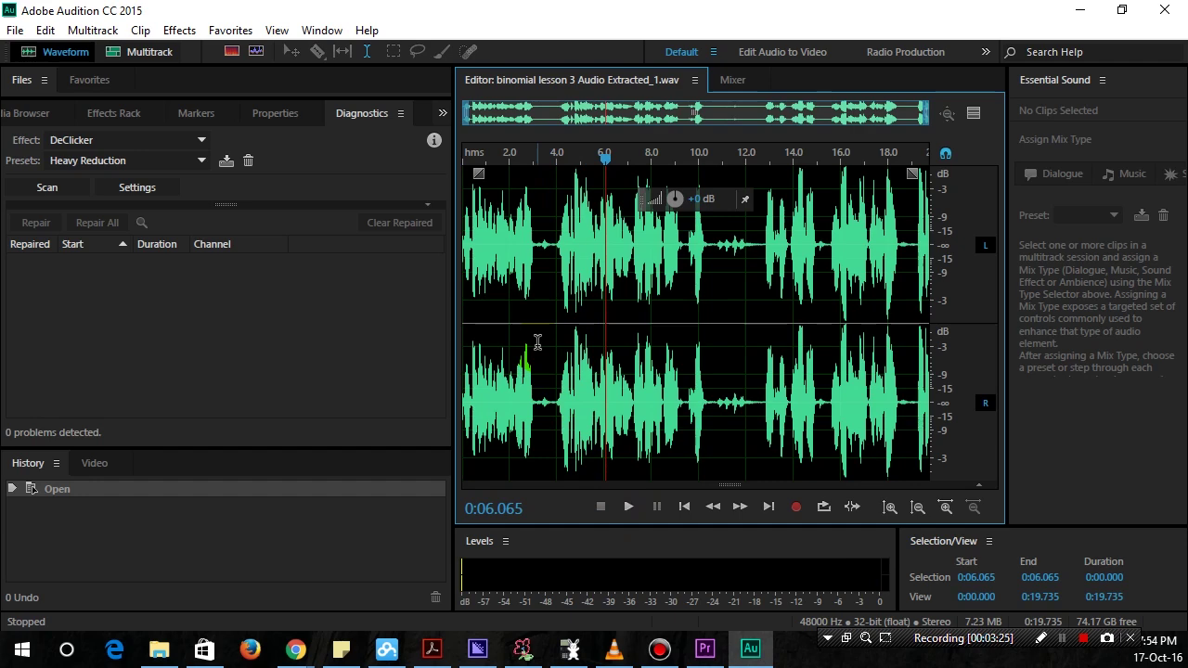
# Step: Run DeClicker with Heavy Reduction, repair all detected clicks, and save when closing Audition
pyautogui.click(193, 32)
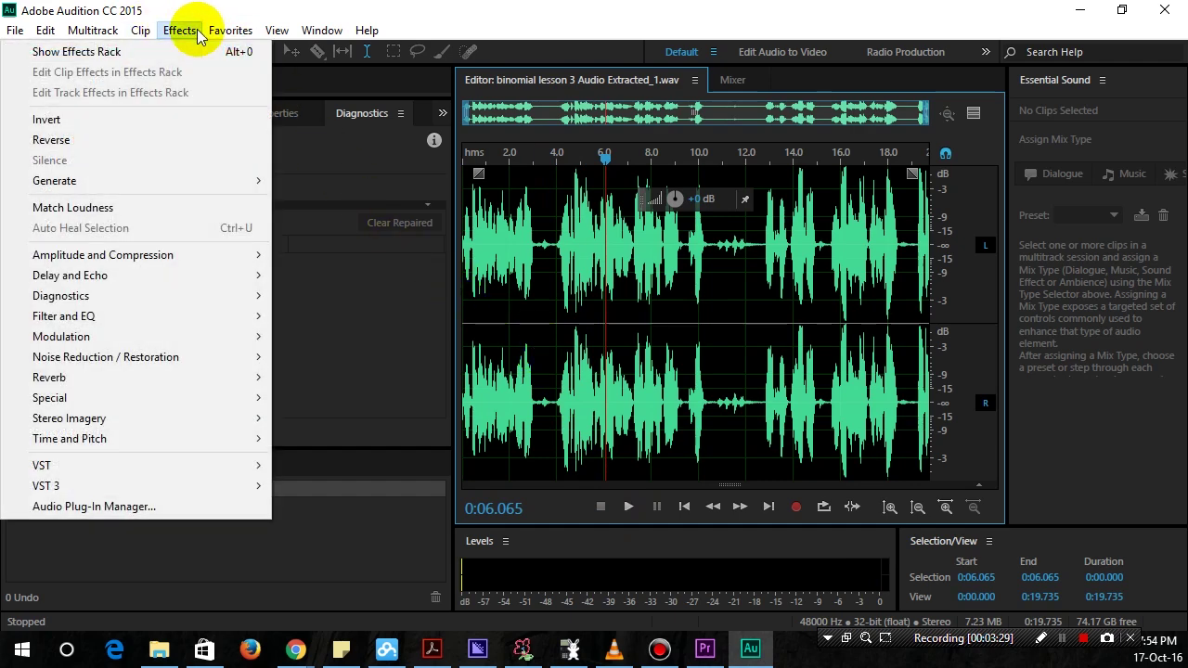
pyautogui.moveTo(82, 304)
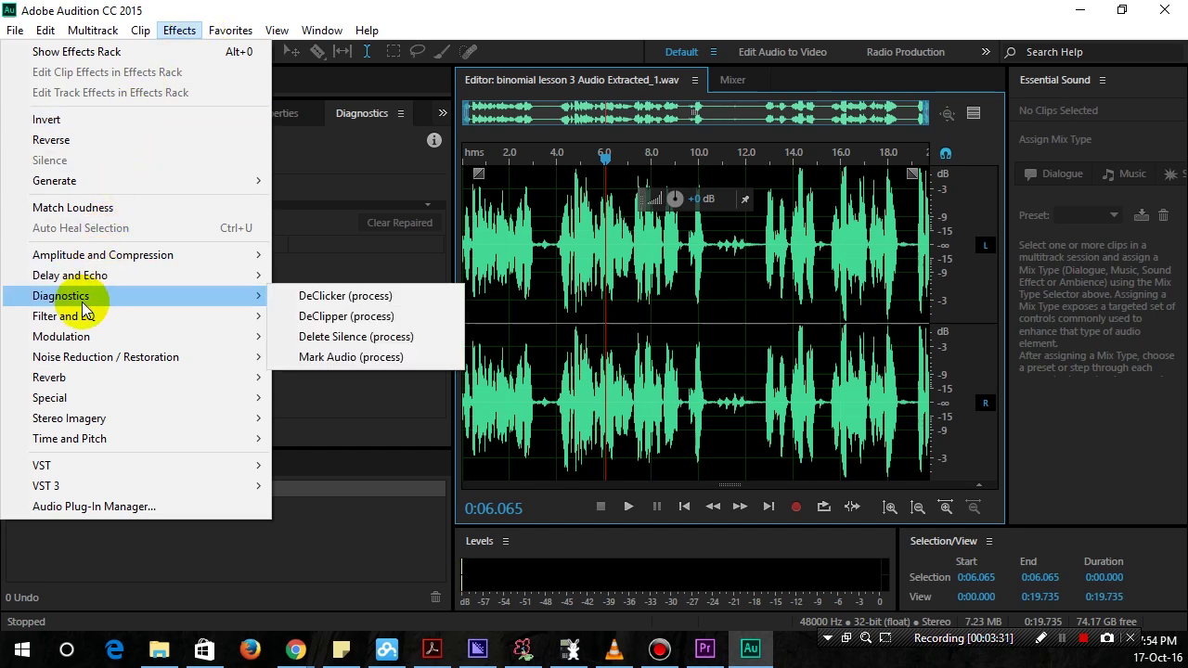
pyautogui.click(345, 296)
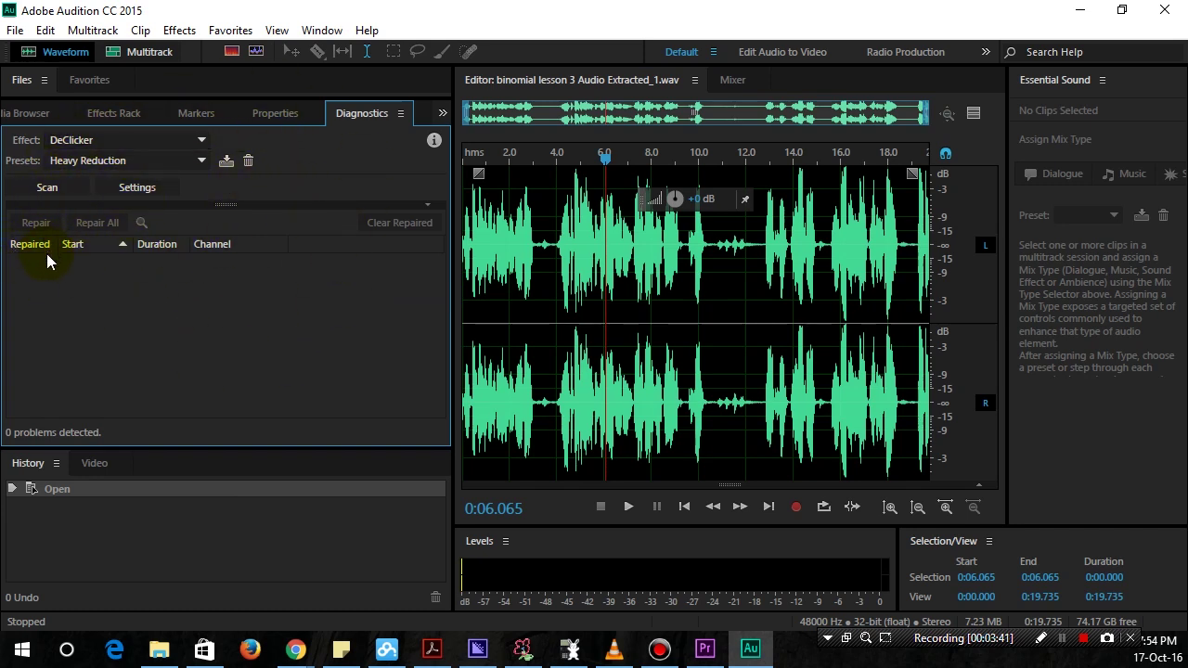
pyautogui.click(53, 191)
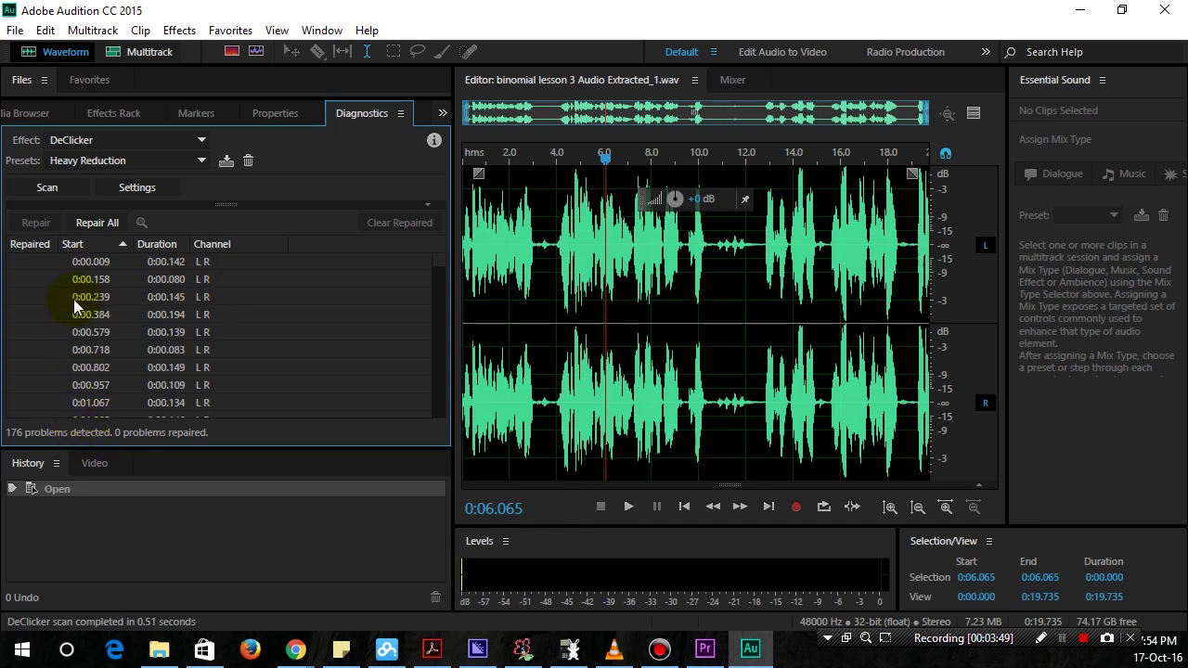
pyautogui.click(93, 161)
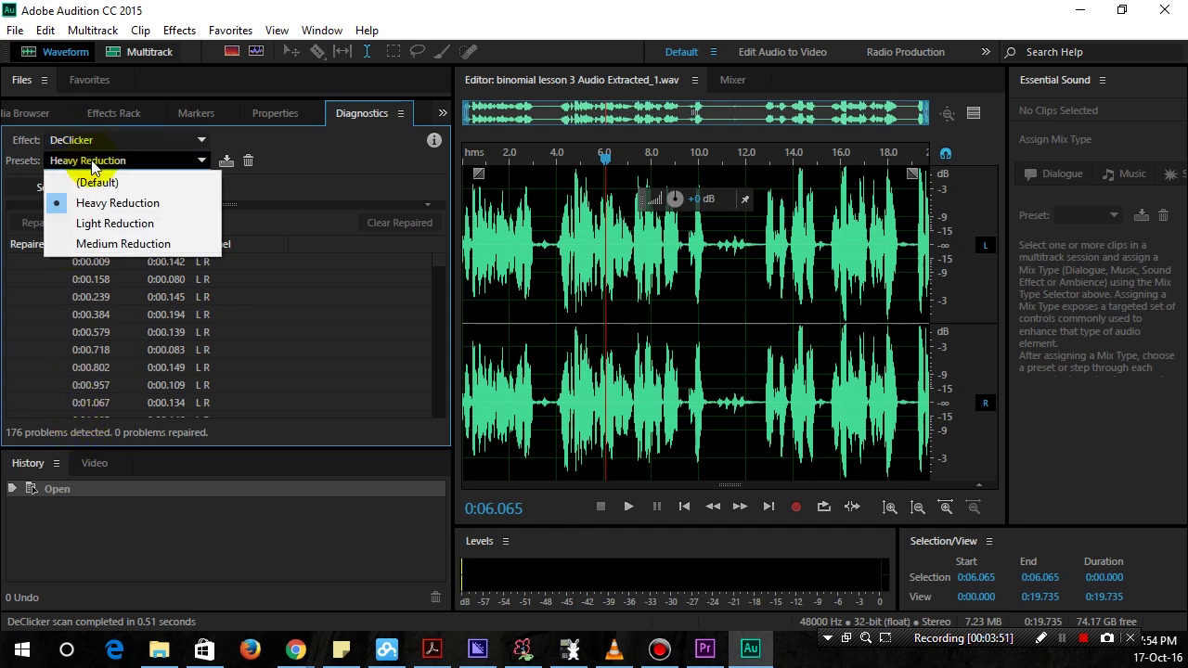
pyautogui.click(90, 212)
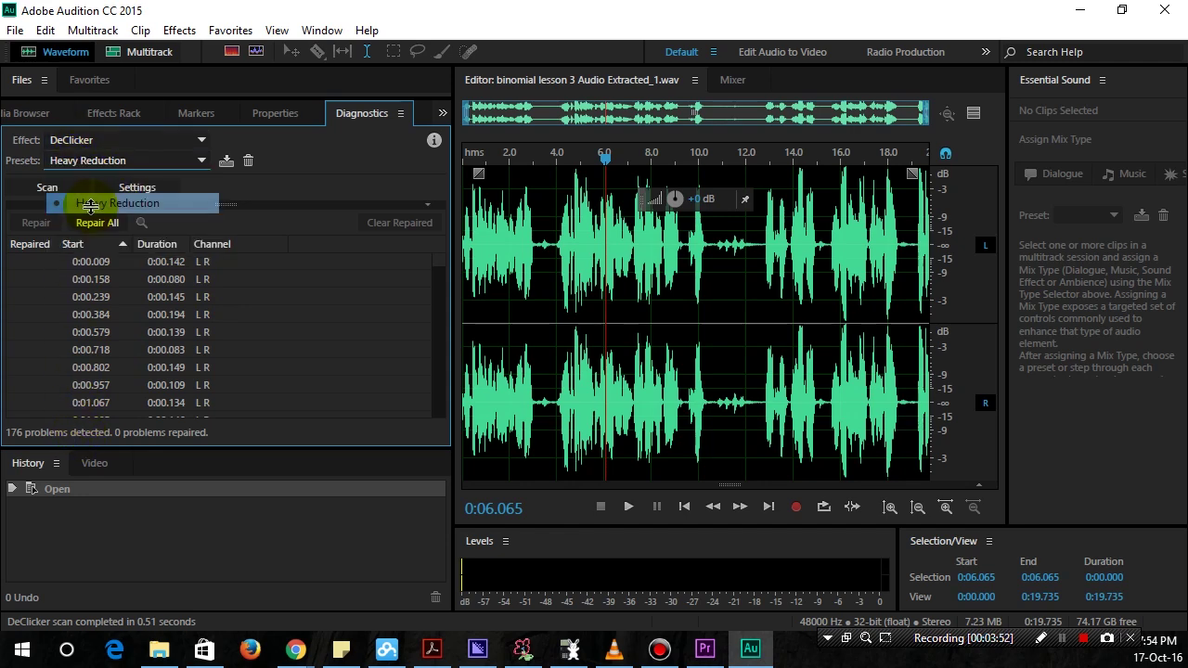
pyautogui.click(46, 187)
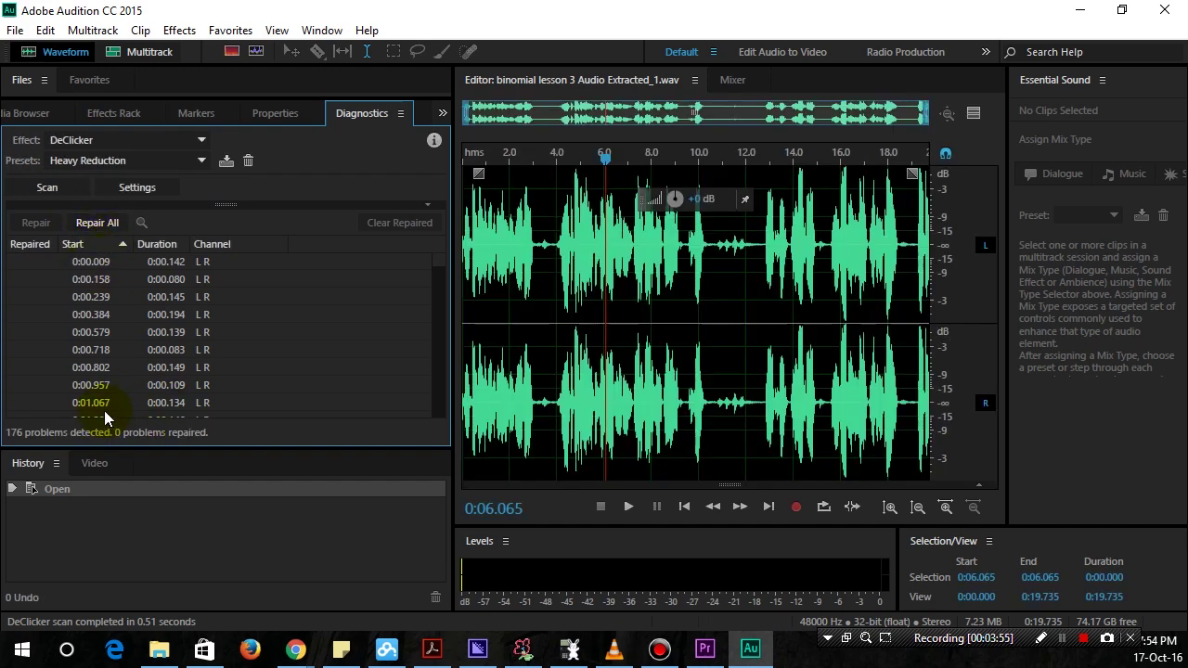
pyautogui.click(97, 222)
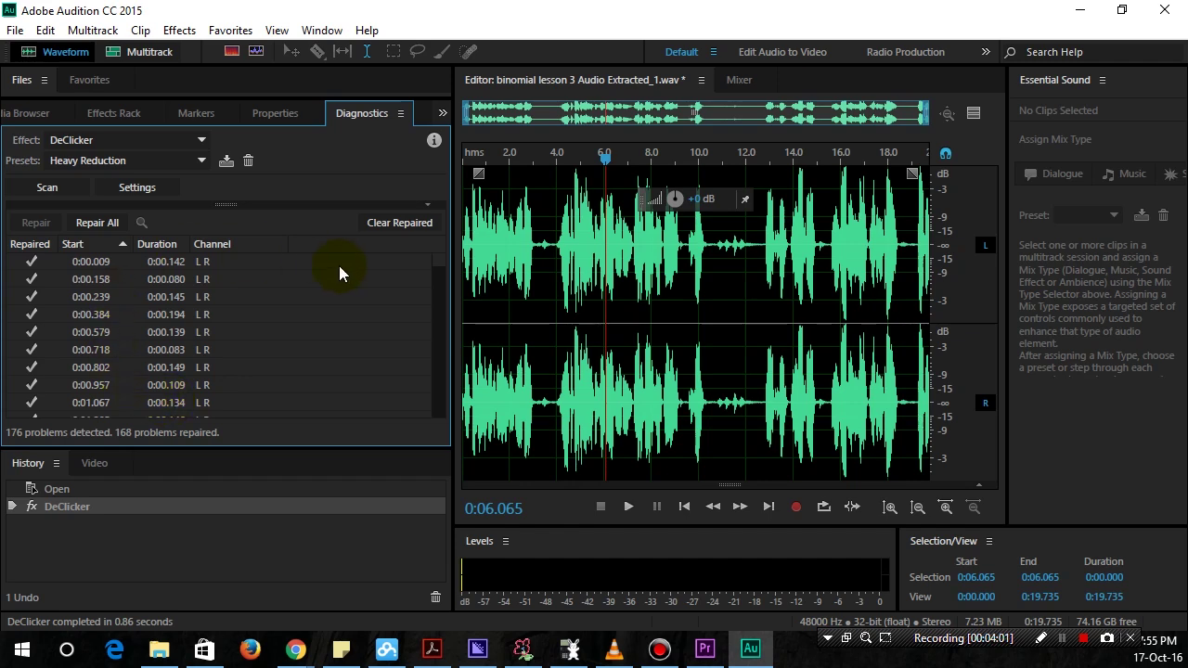
pyautogui.click(1165, 12)
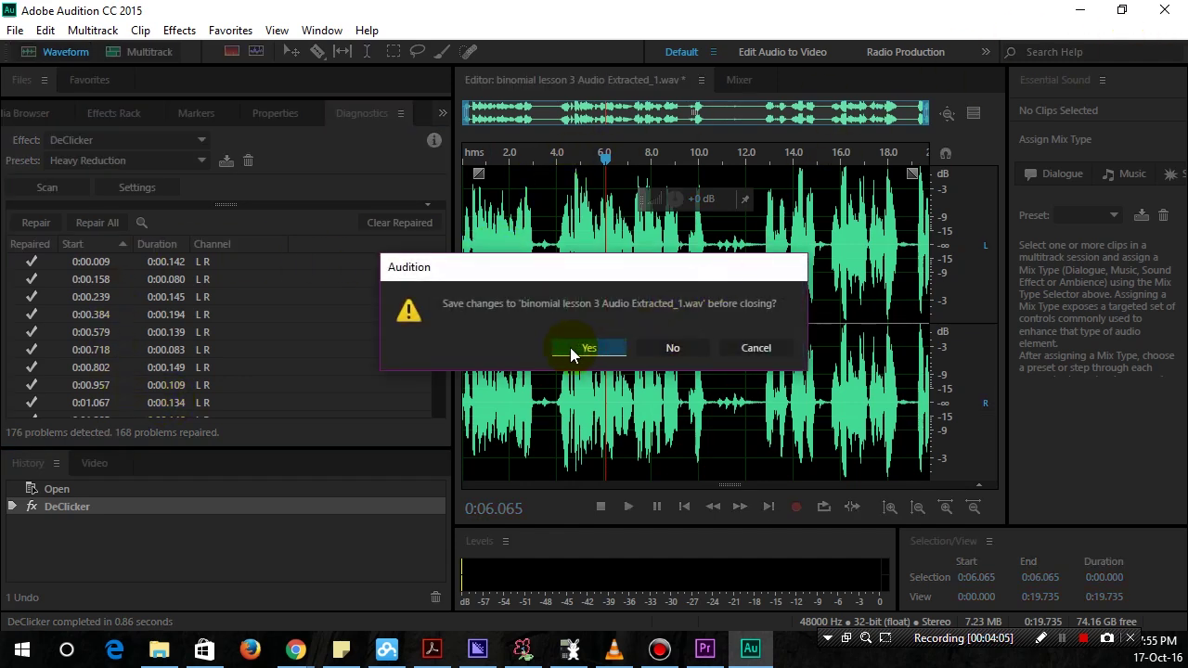
pyautogui.click(570, 347)
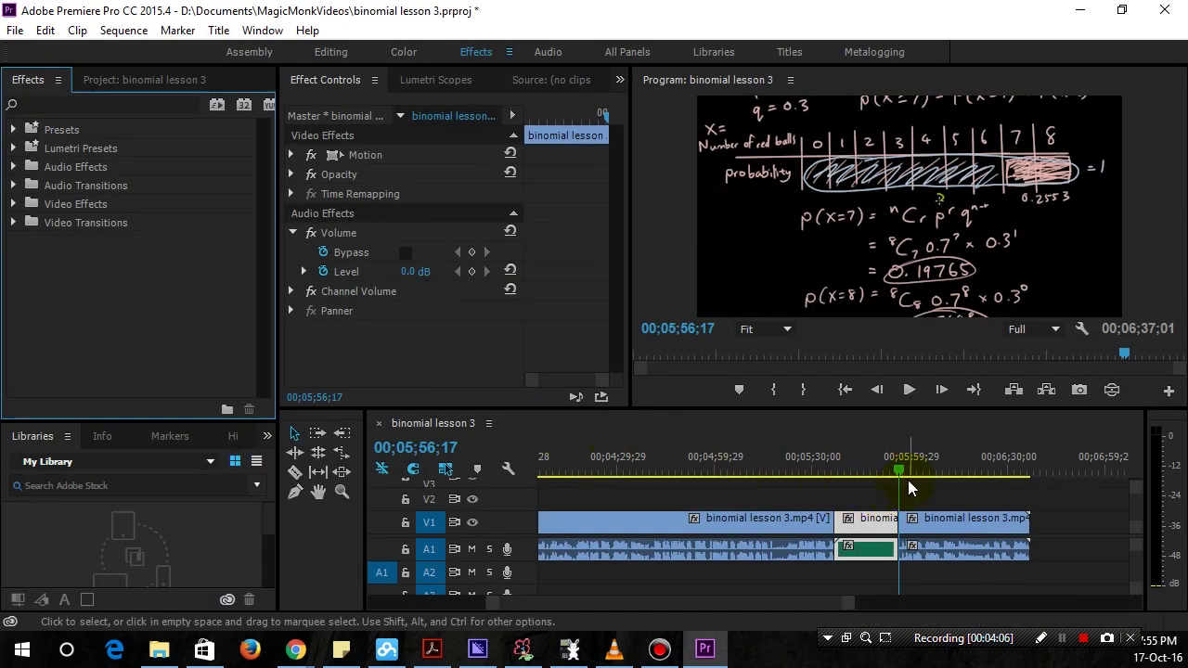
pyautogui.moveTo(908, 481); pyautogui.dragTo(835, 473)
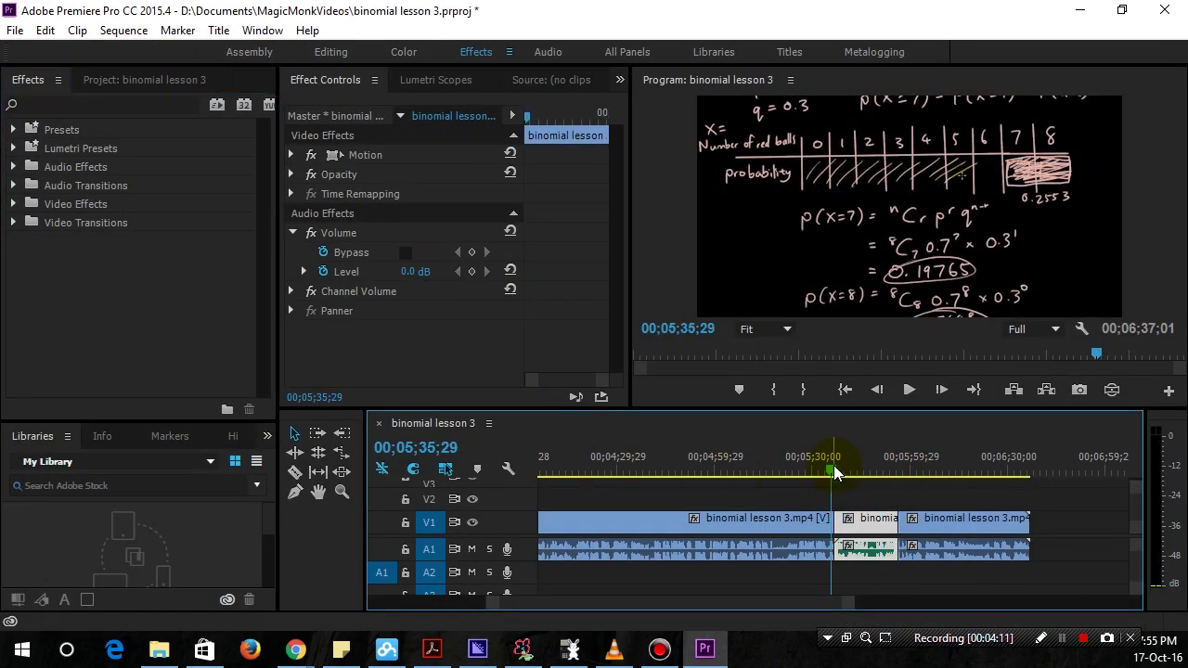
pyautogui.press('space')
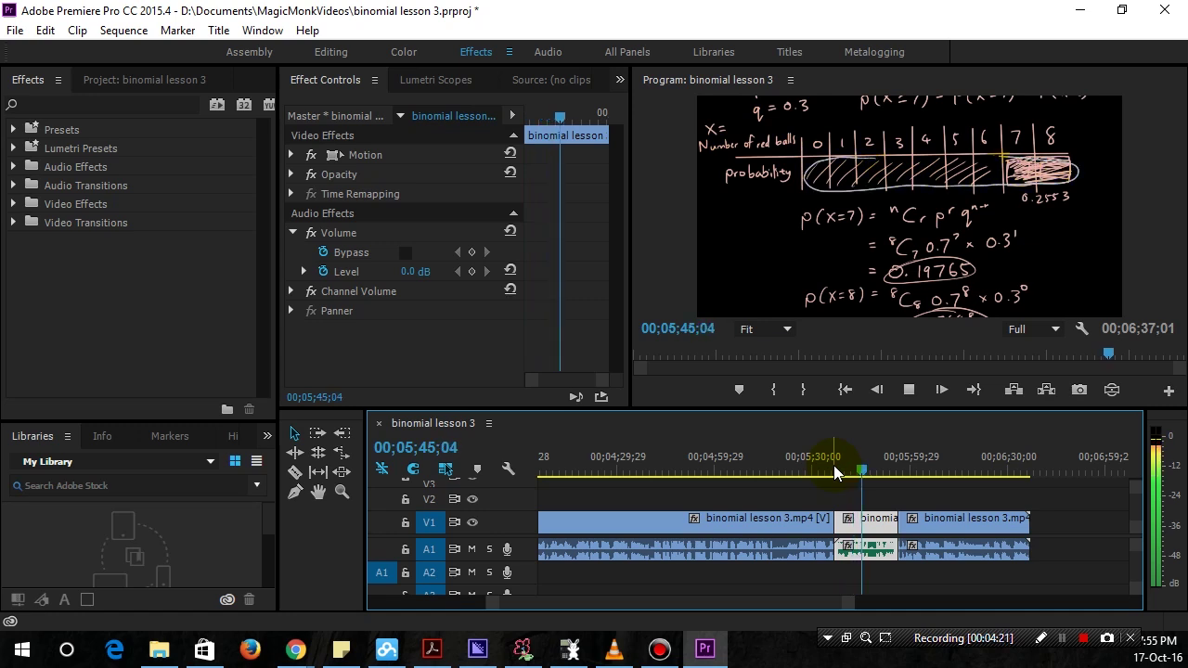
pyautogui.press('space')
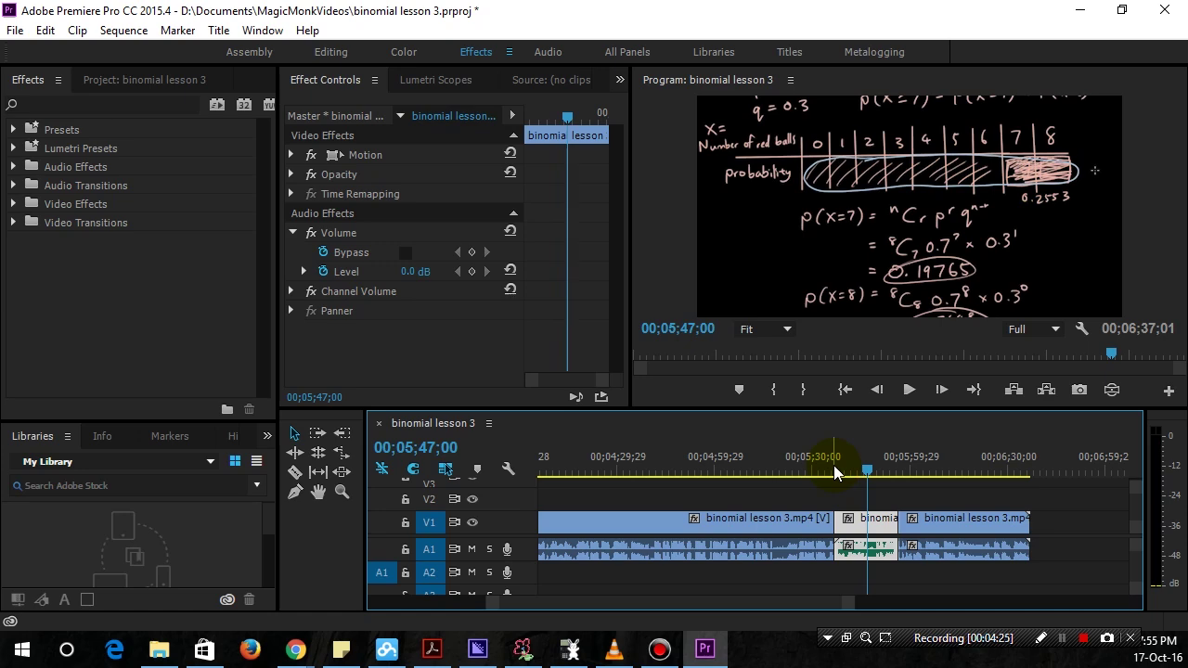
pyautogui.click(15, 30)
pyautogui.moveTo(44, 30)
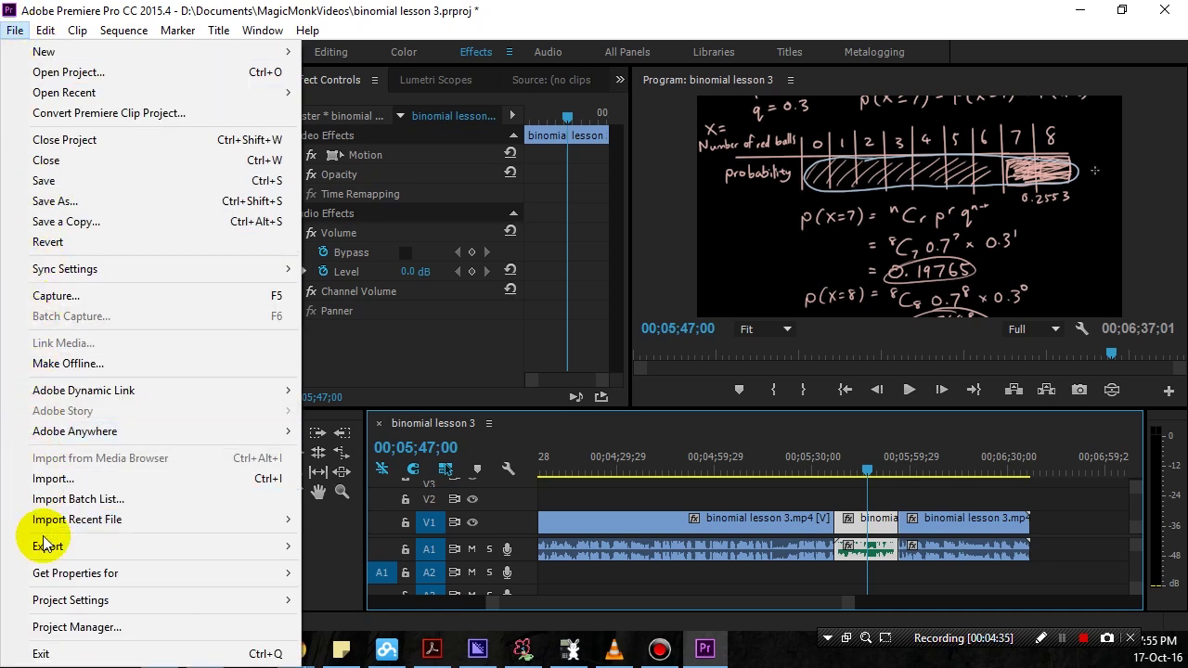
# Step: Open Export Media settings and confirm the output is binomial lesson 3.mp4 on the Desktop
pyautogui.moveTo(51, 546)
pyautogui.click(375, 323)
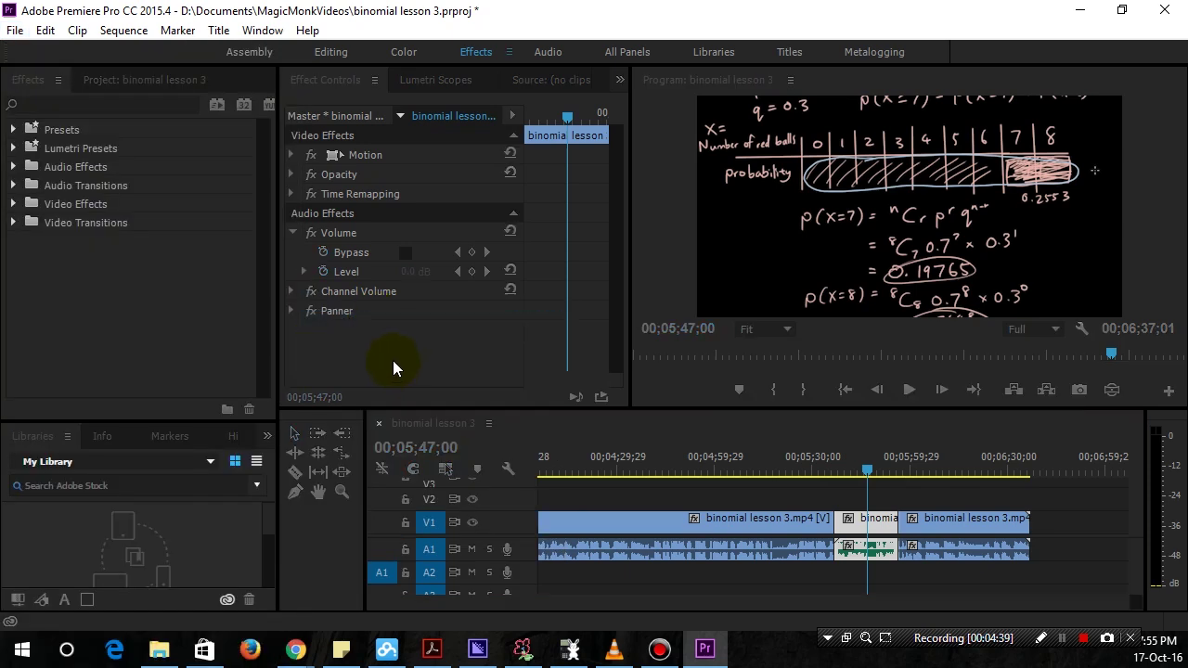
pyautogui.moveTo(1151, 119); pyautogui.dragTo(260, 59)
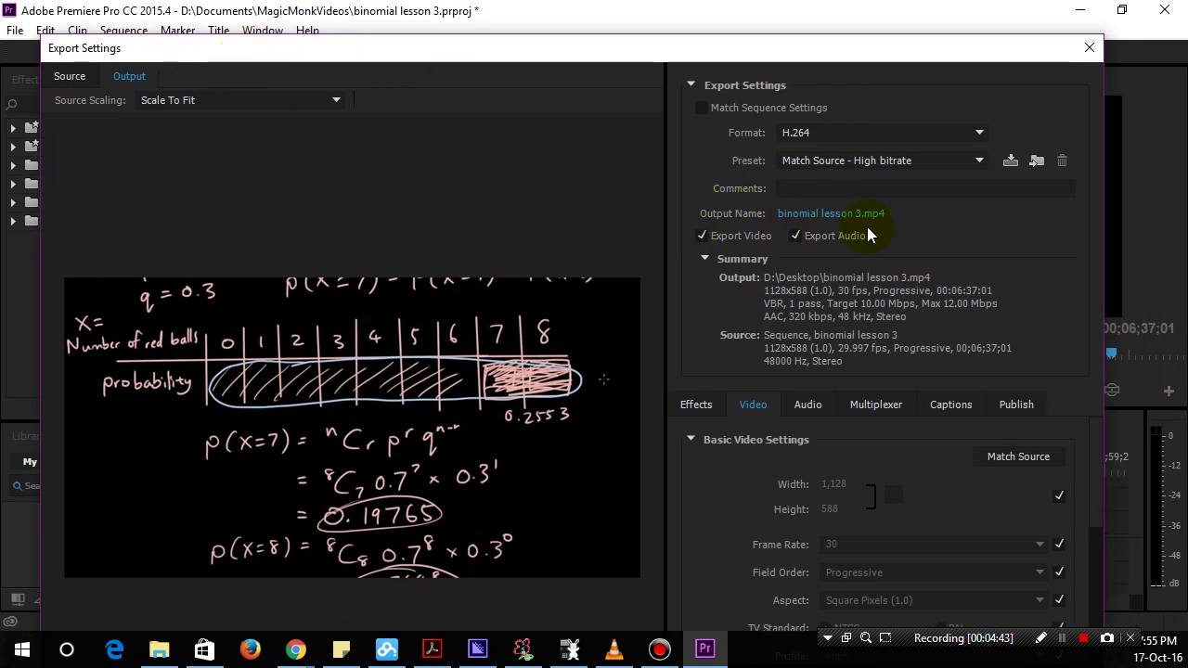
pyautogui.click(856, 217)
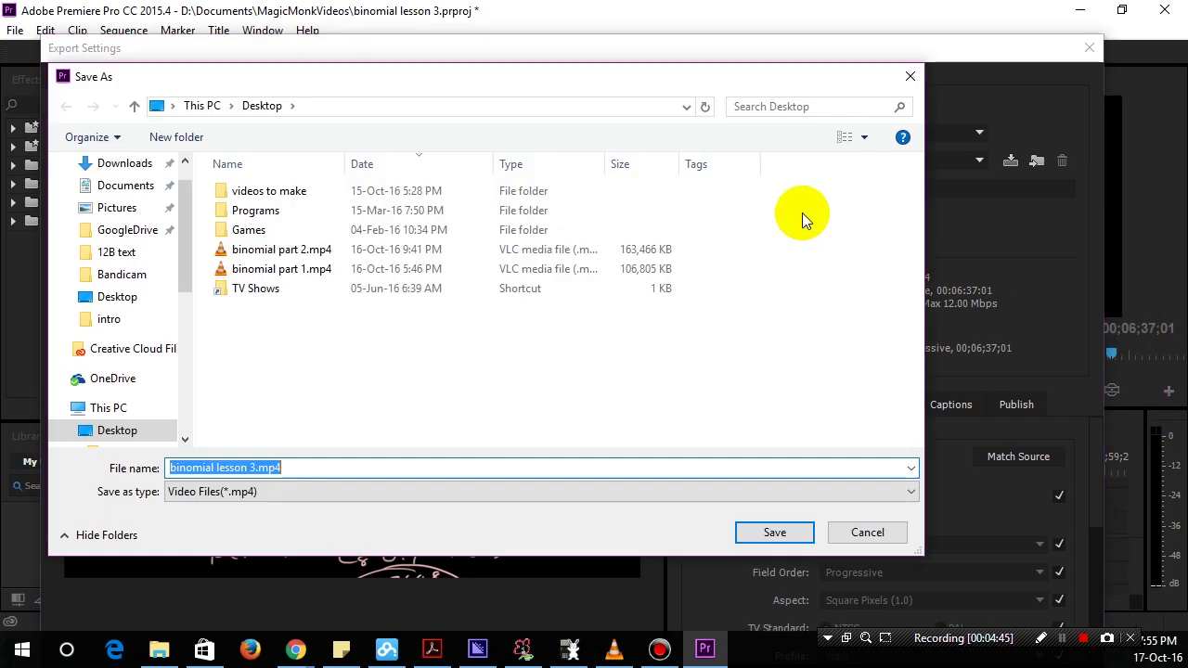
pyautogui.click(911, 78)
# Step: Reposition and shrink the Export Settings window
pyautogui.scroll(-5, 1053, 531)
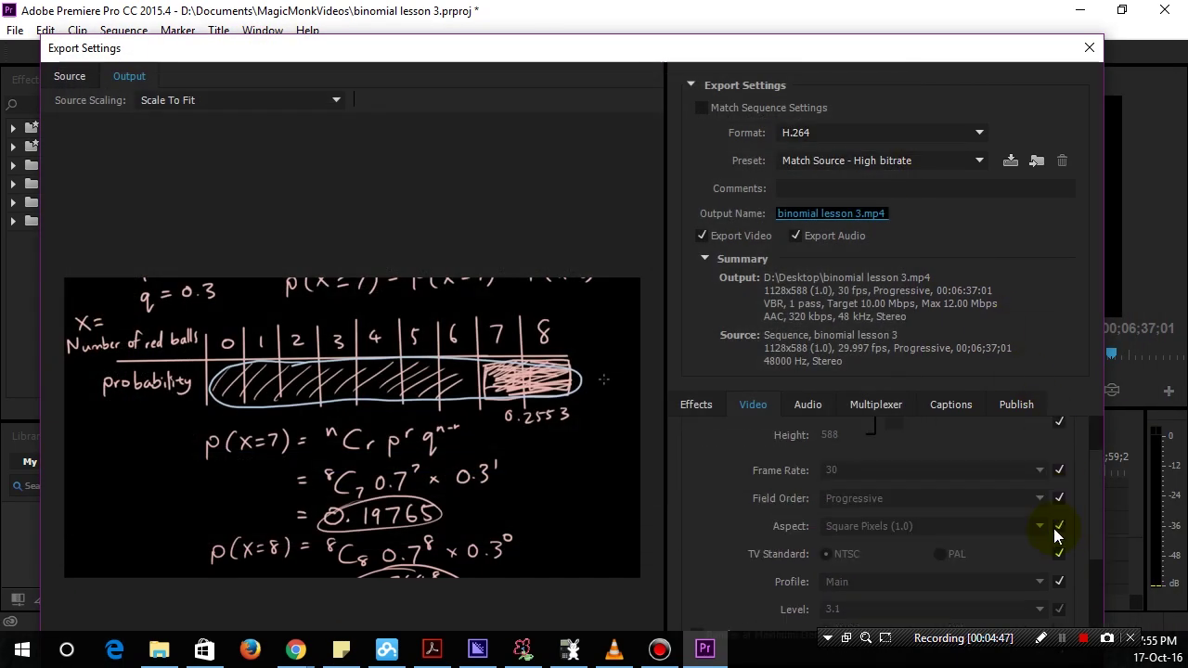
pyautogui.moveTo(877, 55); pyautogui.dragTo(962, 31)
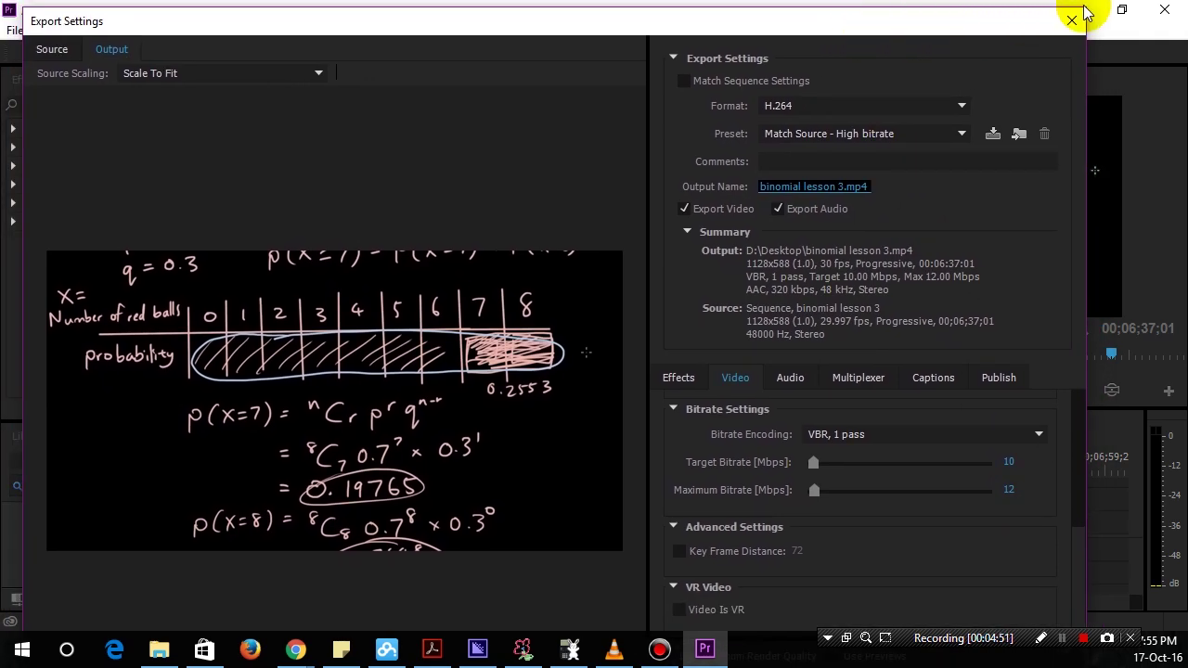
pyautogui.moveTo(1080, 11); pyautogui.dragTo(901, 182)
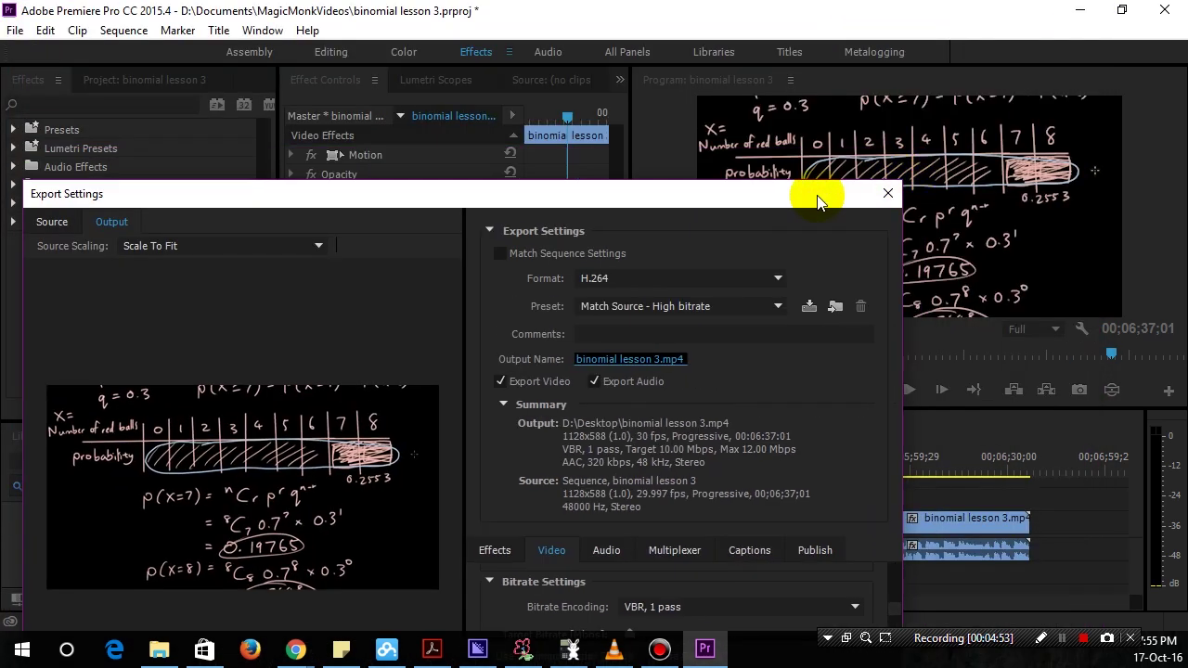
pyautogui.moveTo(814, 191); pyautogui.dragTo(923, 27)
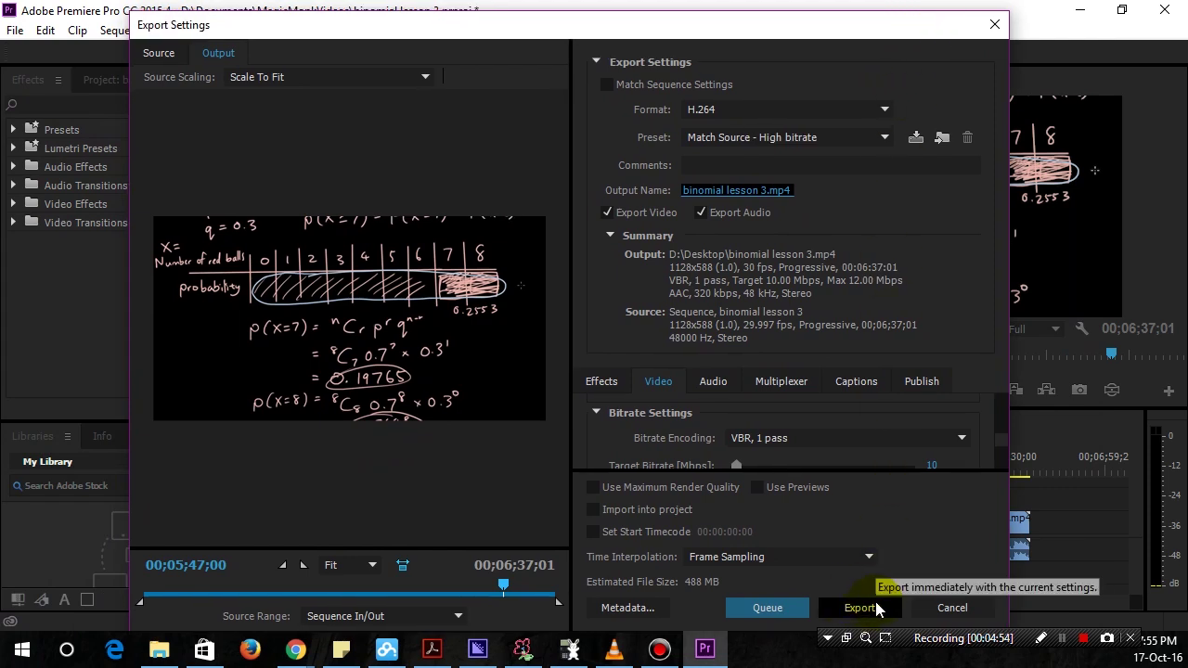